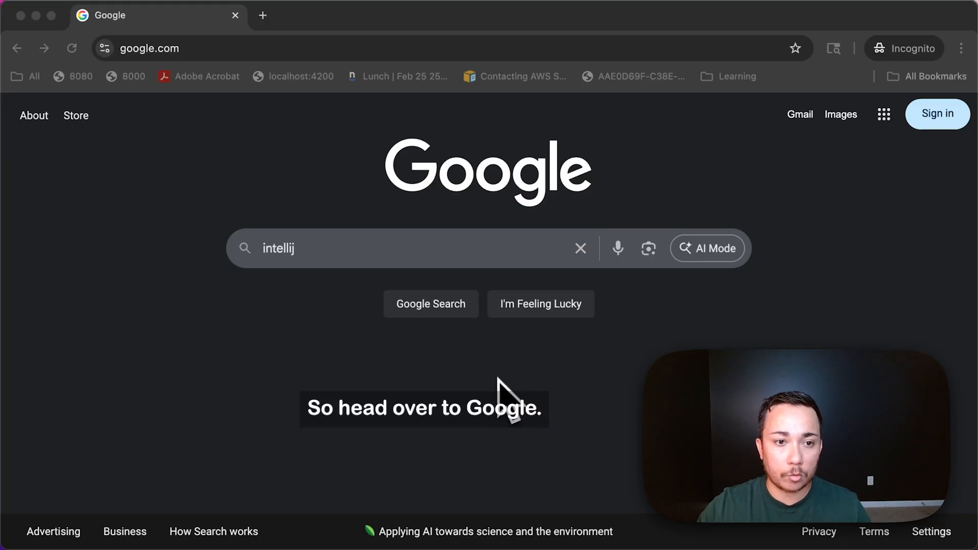
- Run the Google search for 'intellij' in Chrome
left_click(500, 393)
left_click(358, 251)
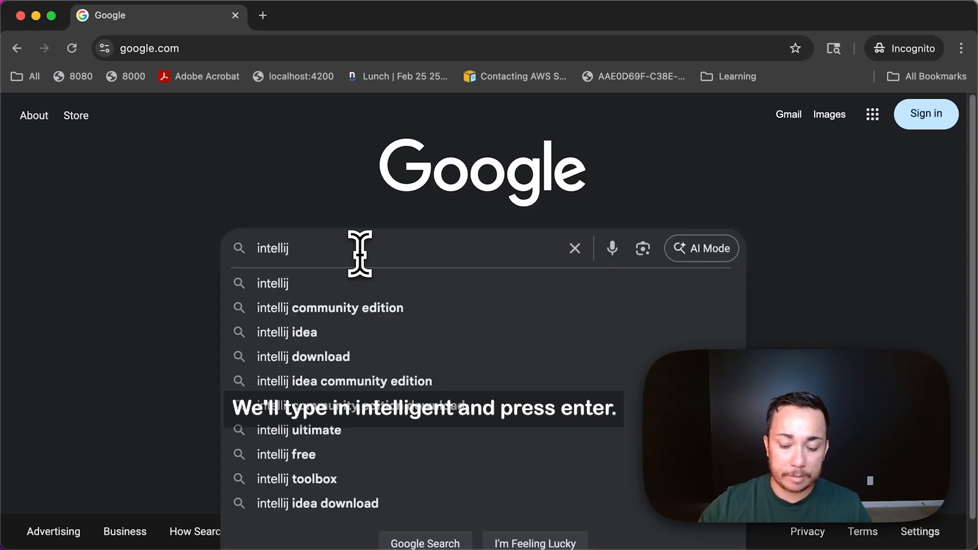
key("Return")
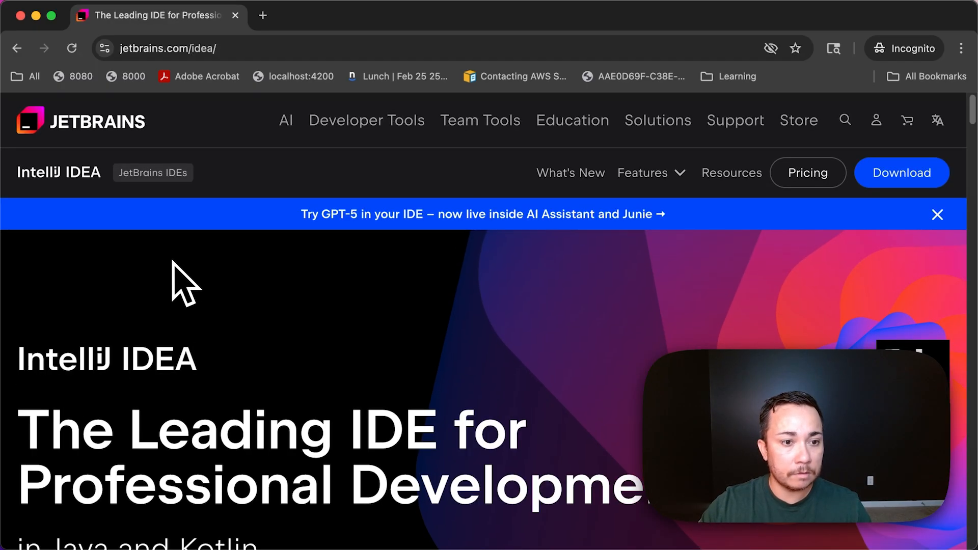
scroll(175, 283, "down", 2)
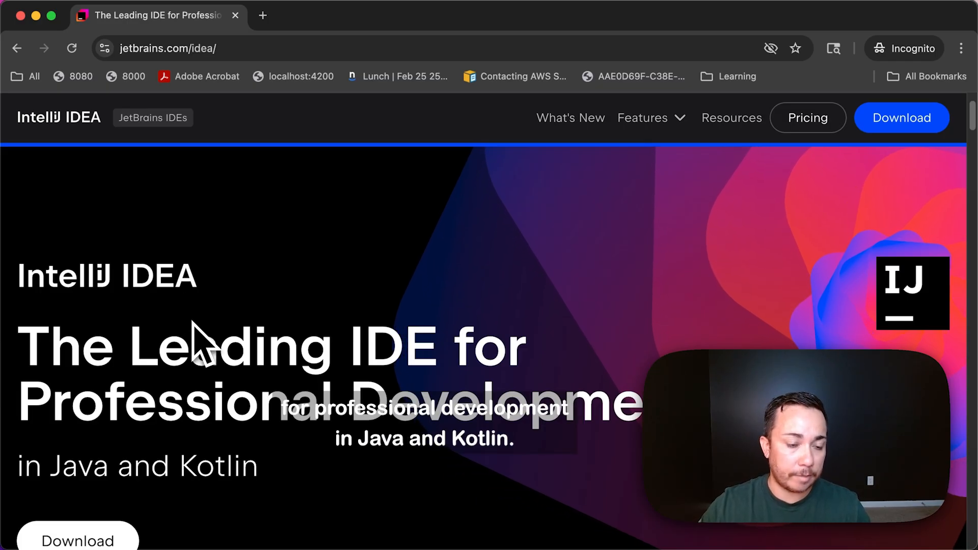
scroll(291, 413, "down", 2)
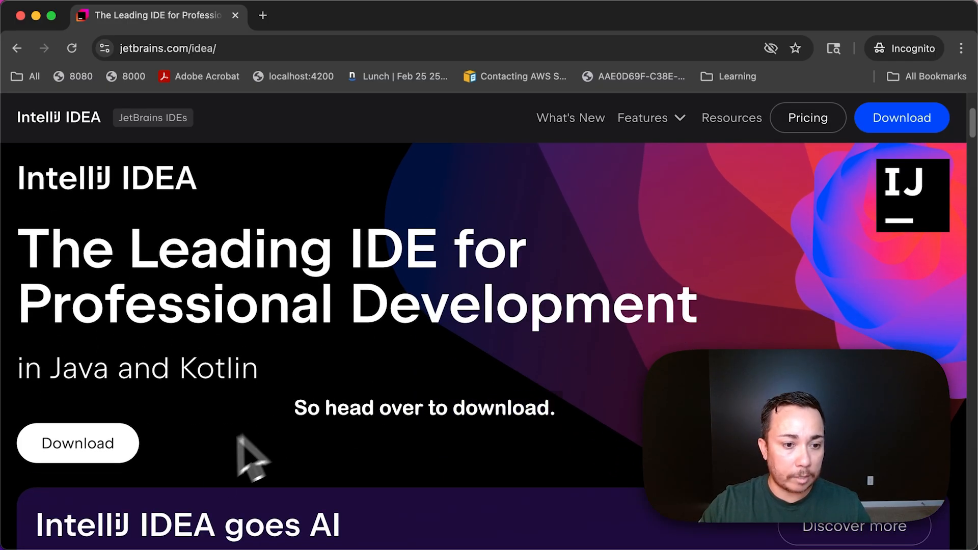
- Reach the IntelliJ IDEA download page and start the Community Edition .dmg (Apple Silicon) download
left_click(118, 452)
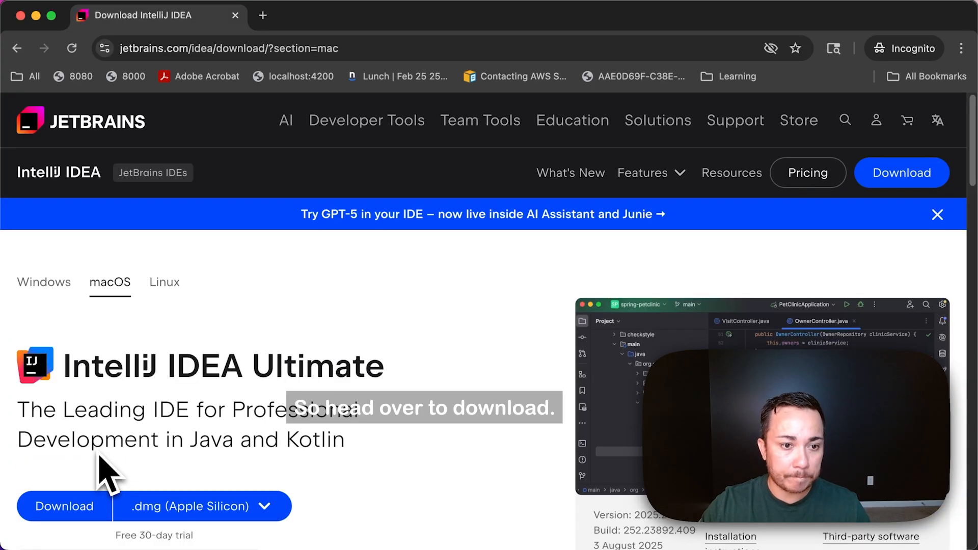
scroll(256, 425, "down", 1)
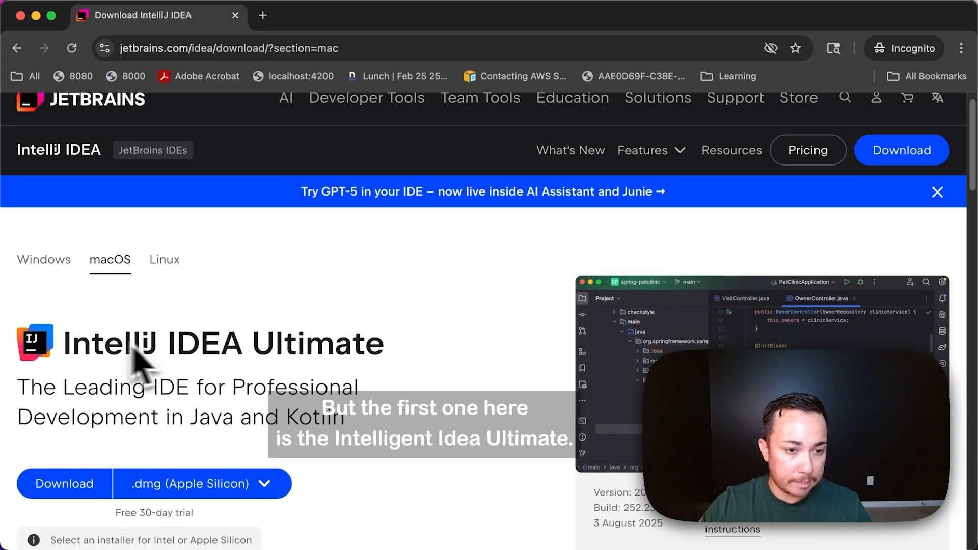
scroll(360, 368, "down", 2)
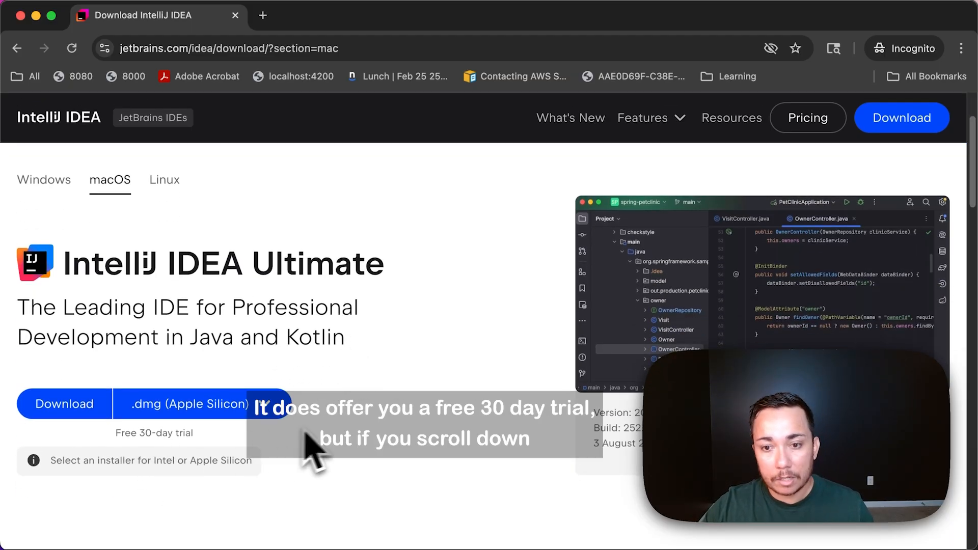
scroll(336, 449, "down", 2)
scroll(357, 436, "down", 2)
scroll(354, 425, "down", 2)
scroll(356, 428, "down", 2)
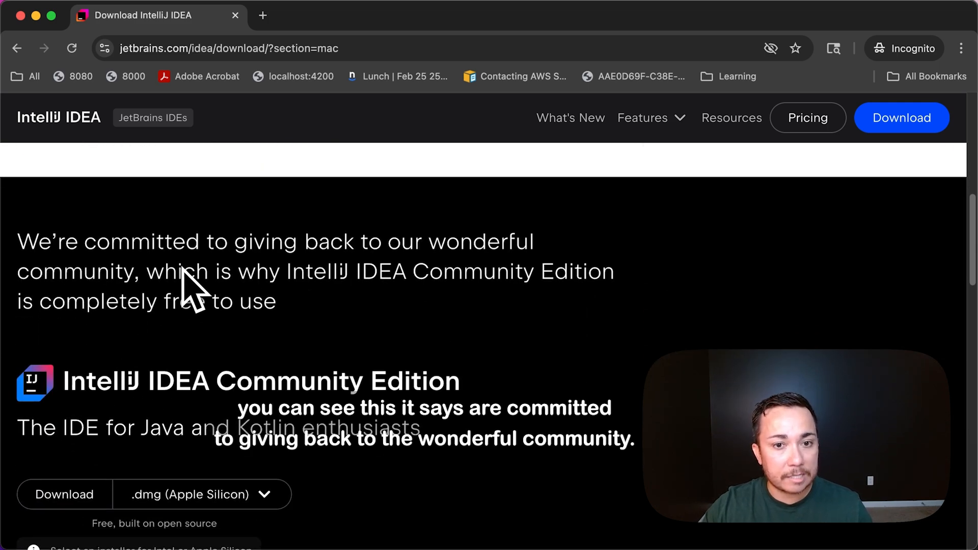
scroll(367, 382, "down", 2)
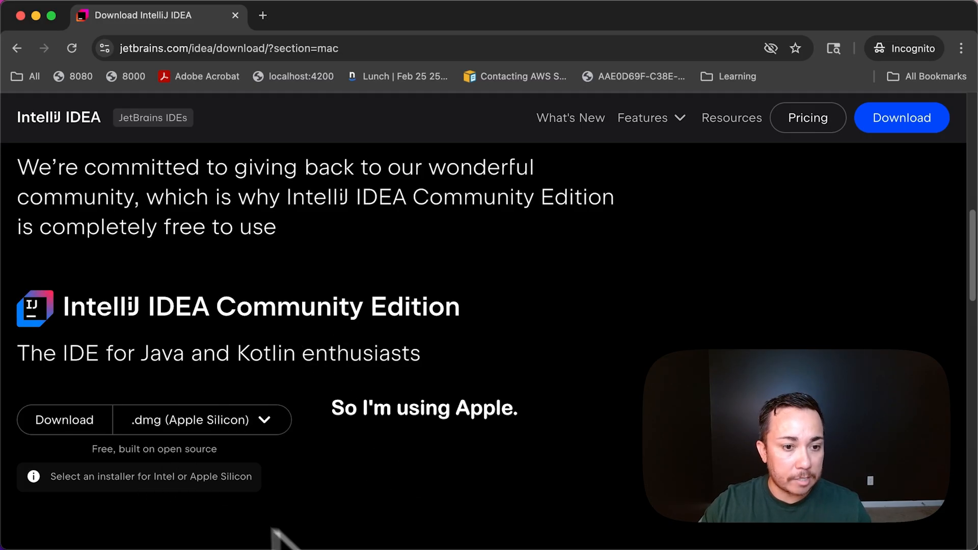
left_click(70, 426)
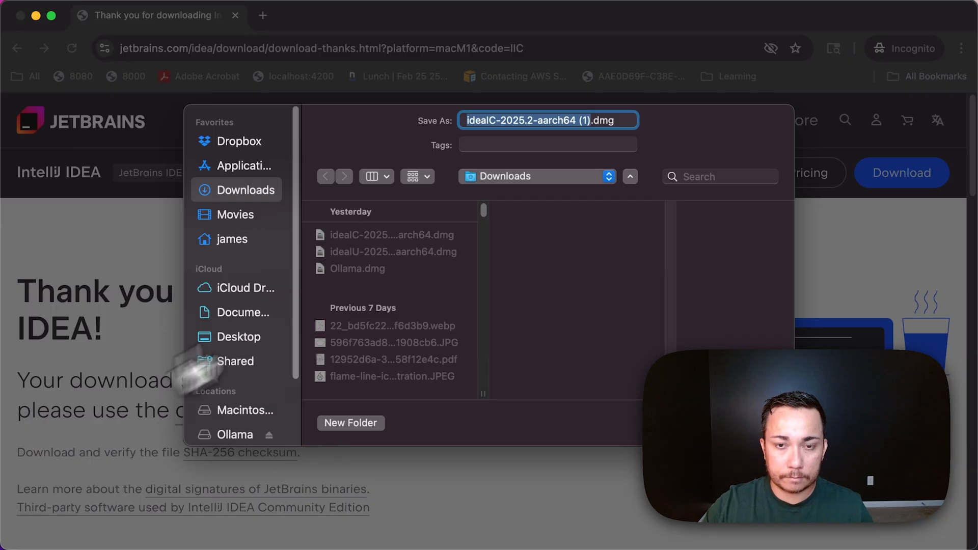
- Save the installer, copy IntelliJ IDEA CE into Applications and replace the existing copy
key("Return")
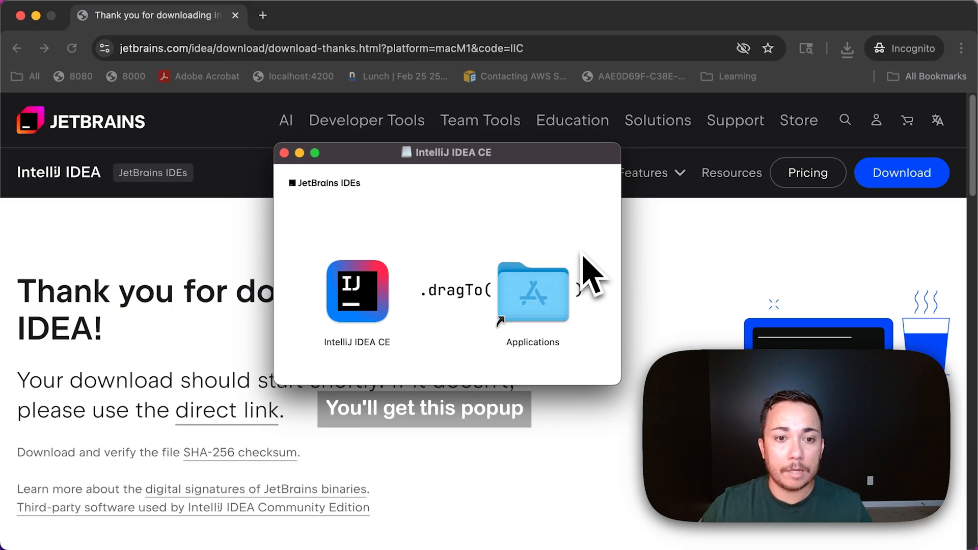
mouse_move(372, 316)
left_mouse_down()
mouse_move(522, 306)
mouse_move(524, 316)
left_mouse_up()
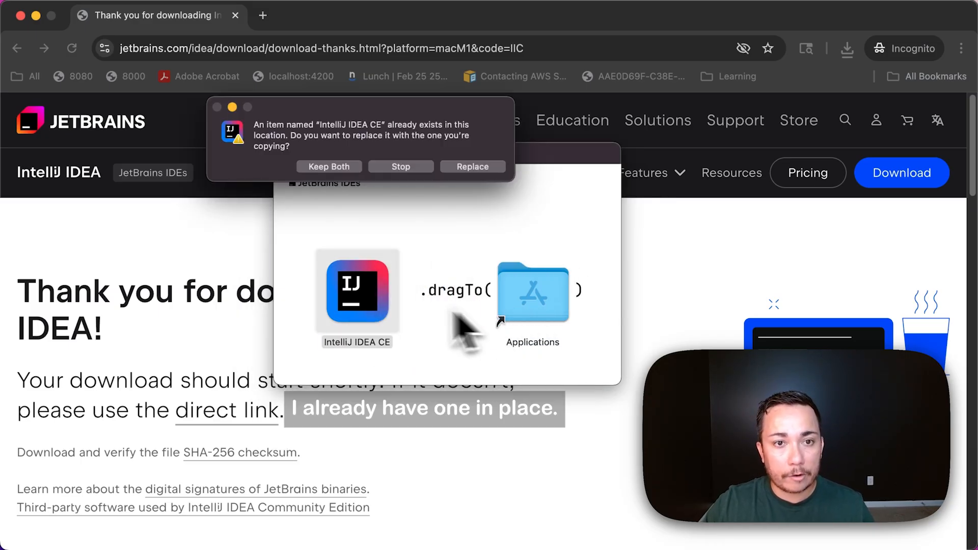
left_click(469, 167)
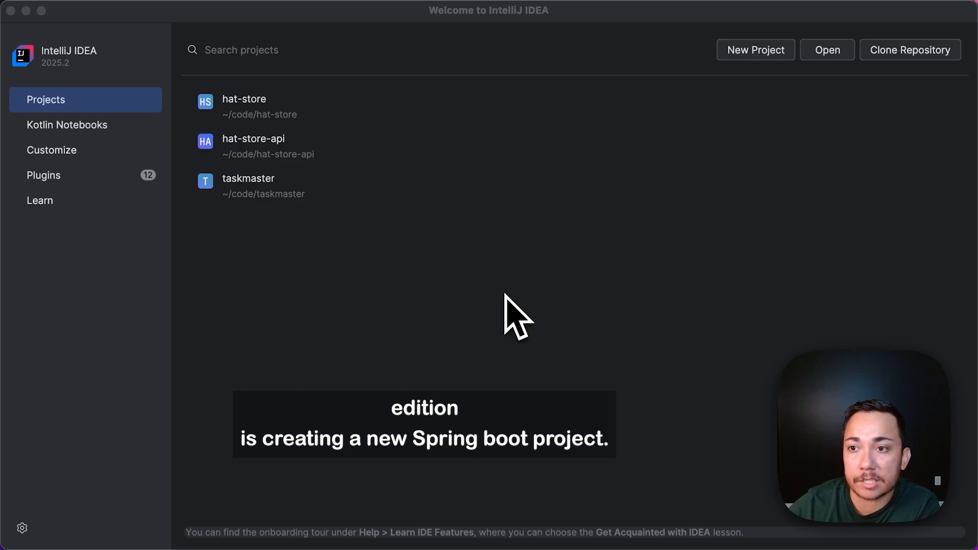
left_click(761, 53)
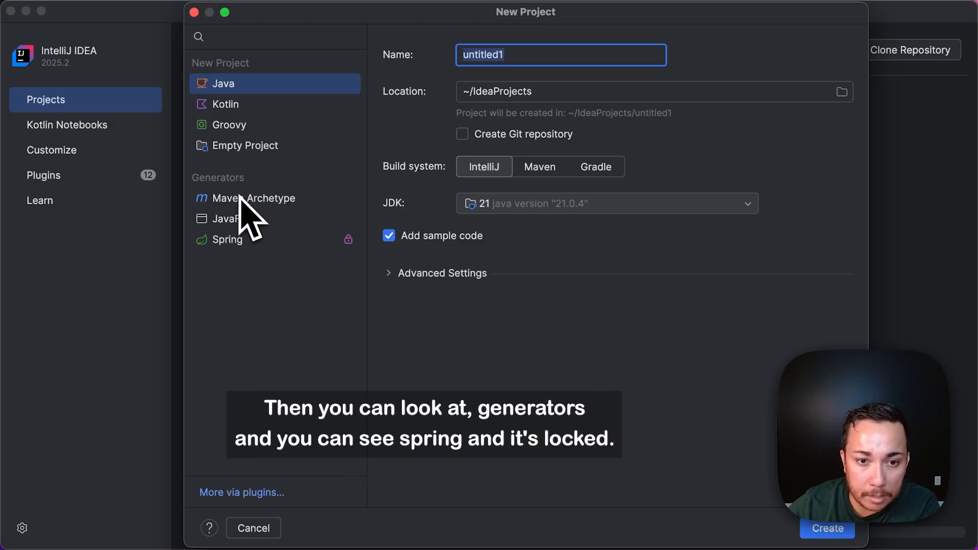
left_click(280, 243)
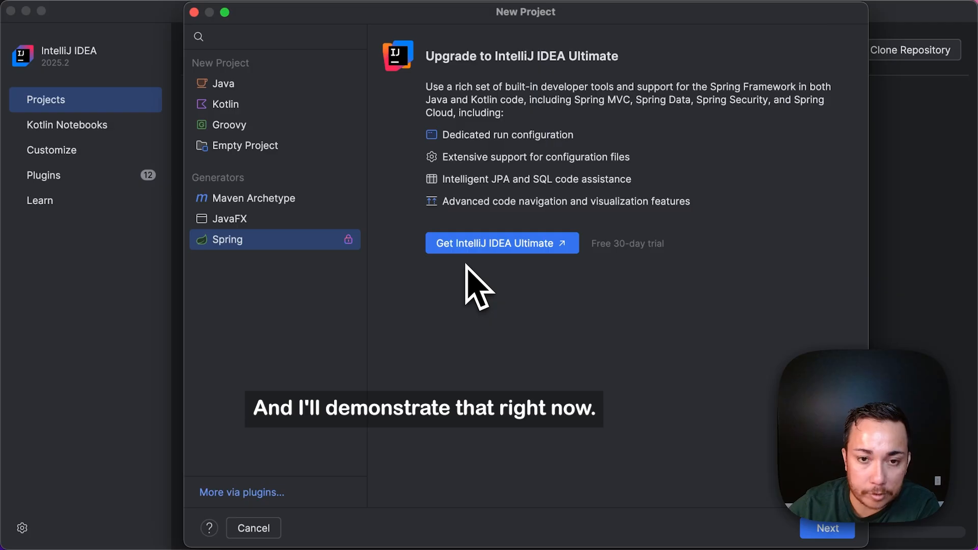
- Cancel the new project, search Google for 'spring boot initializr' and open start.spring.io
left_click(253, 528)
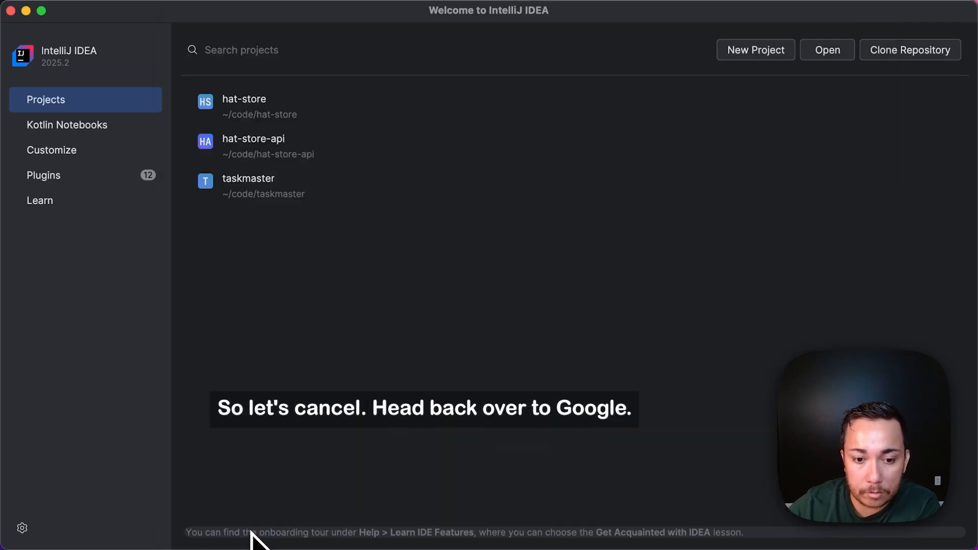
left_click(364, 255)
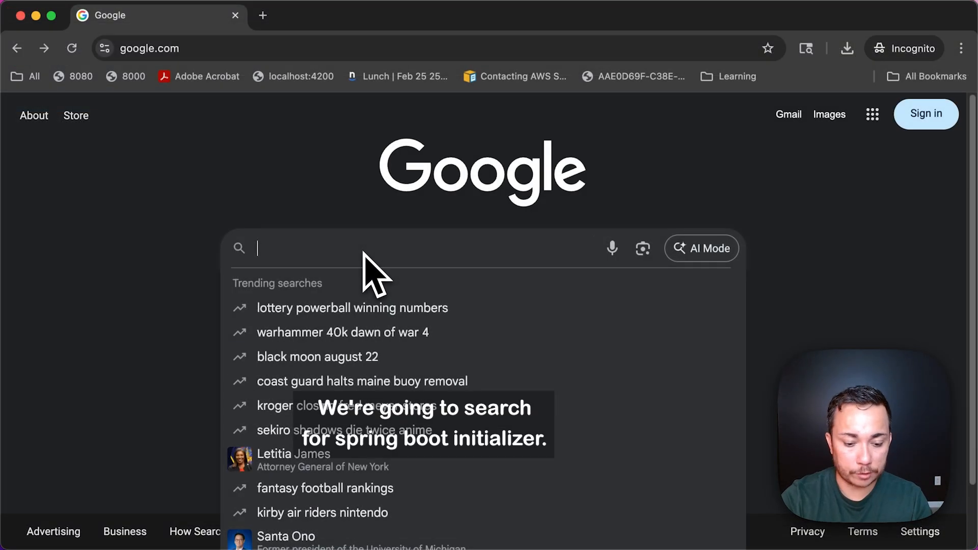
type("spring bo")
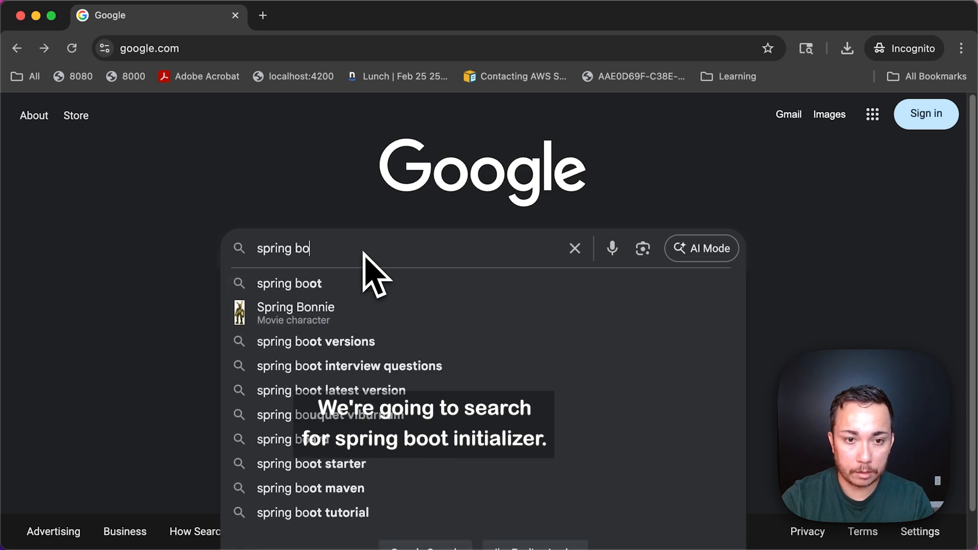
type("ot in")
key("Down")
key("Down")
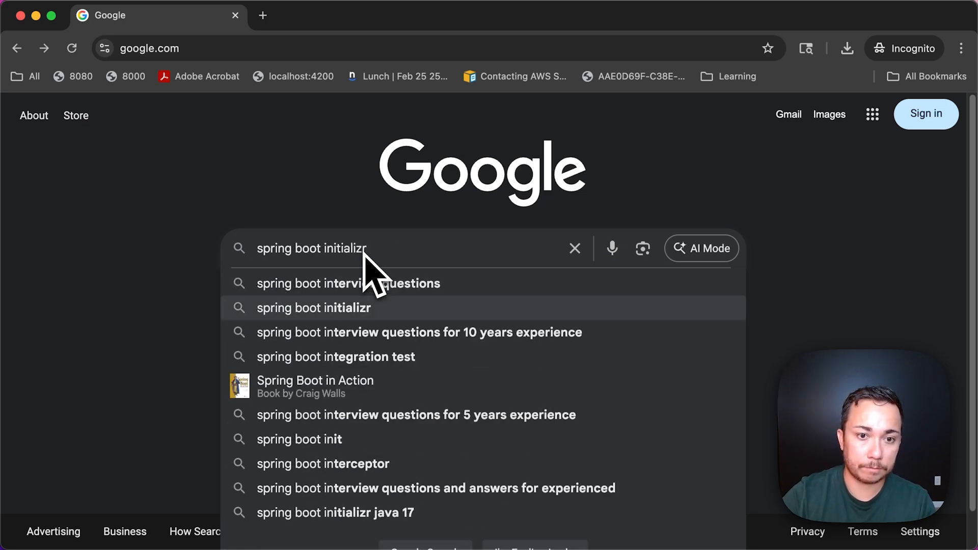
key("Return")
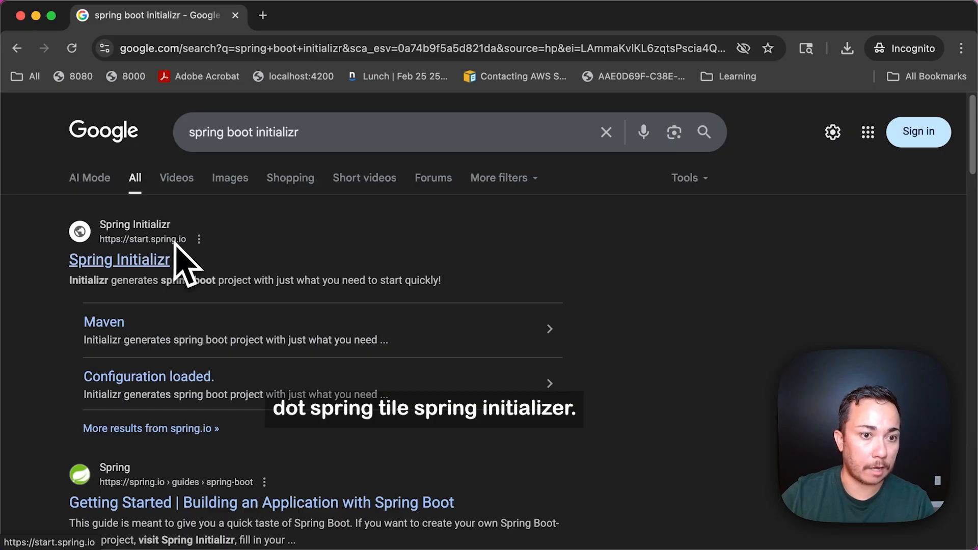
left_click(114, 280)
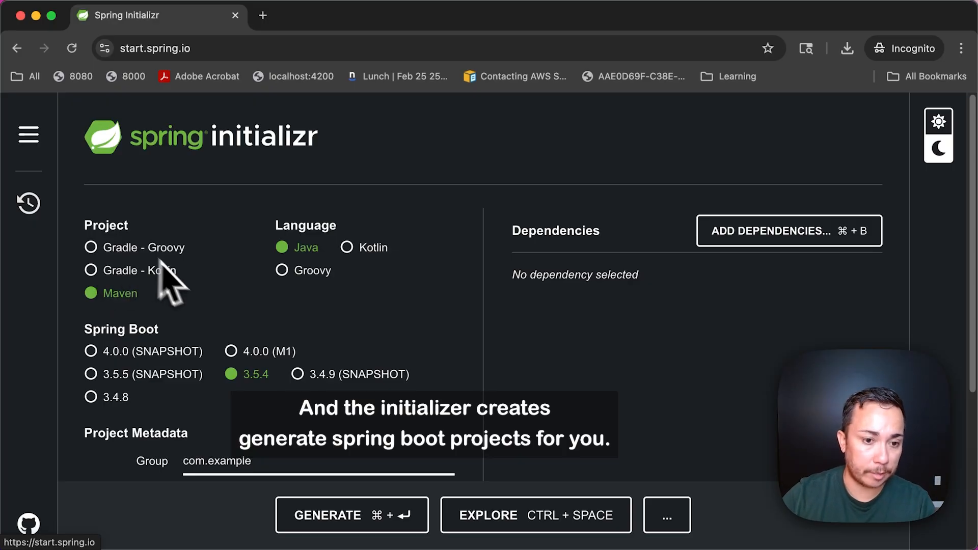
scroll(202, 295, "down", 3)
scroll(216, 313, "up", 1)
scroll(216, 314, "up", 2)
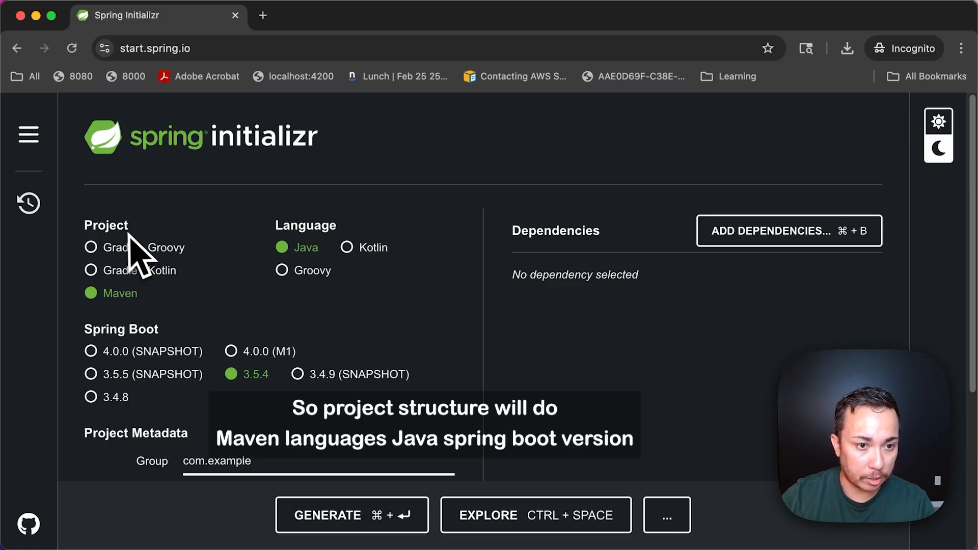
scroll(268, 263, "down", 1)
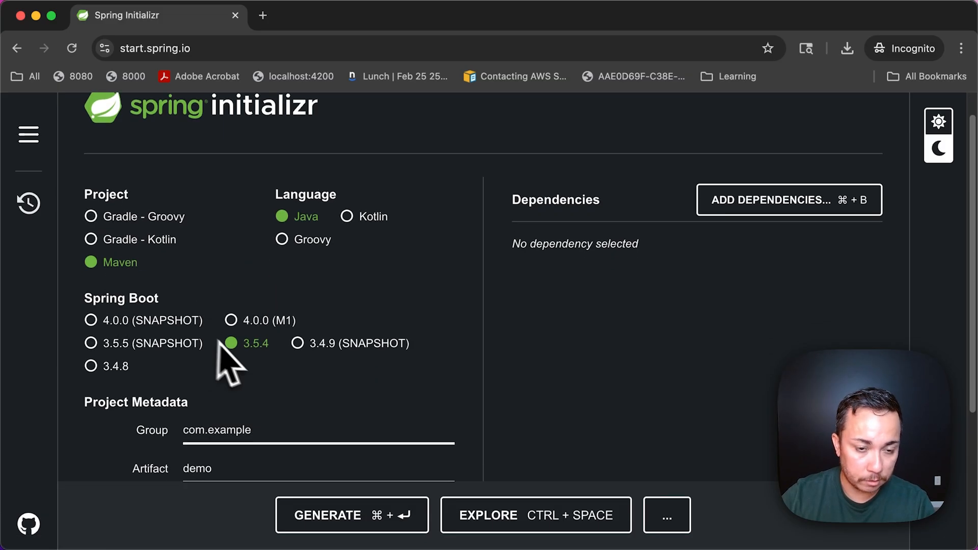
scroll(249, 350, "down", 2)
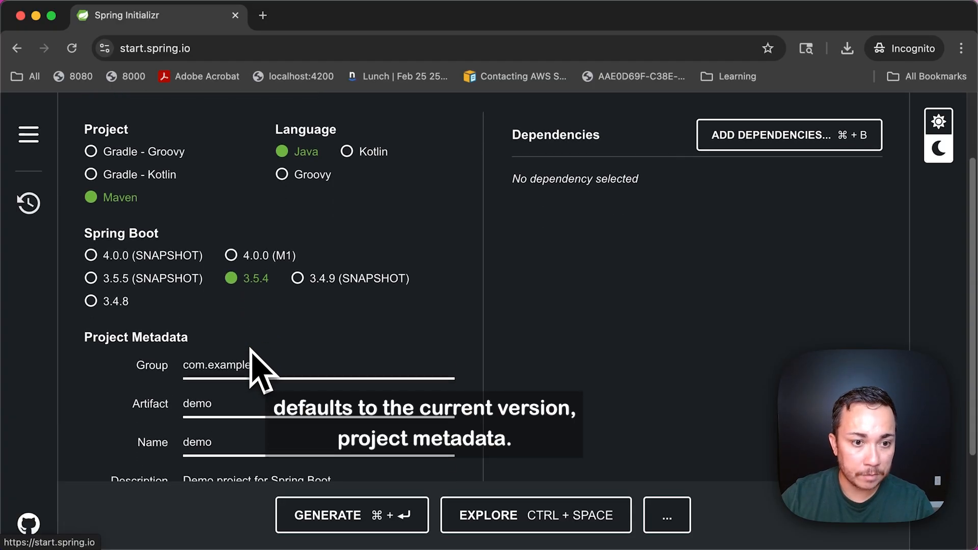
scroll(241, 349, "down", 2)
scroll(165, 290, "down", 1)
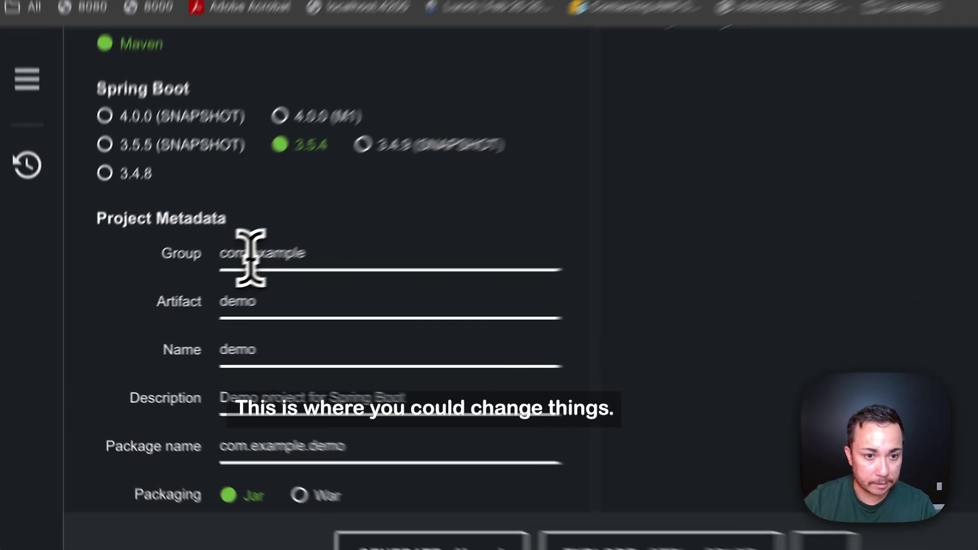
- Set Group to com.james and Artifact/Name to springIntellij in Project Metadata, leaving Description as is
left_click_drag(251, 255, 456, 236)
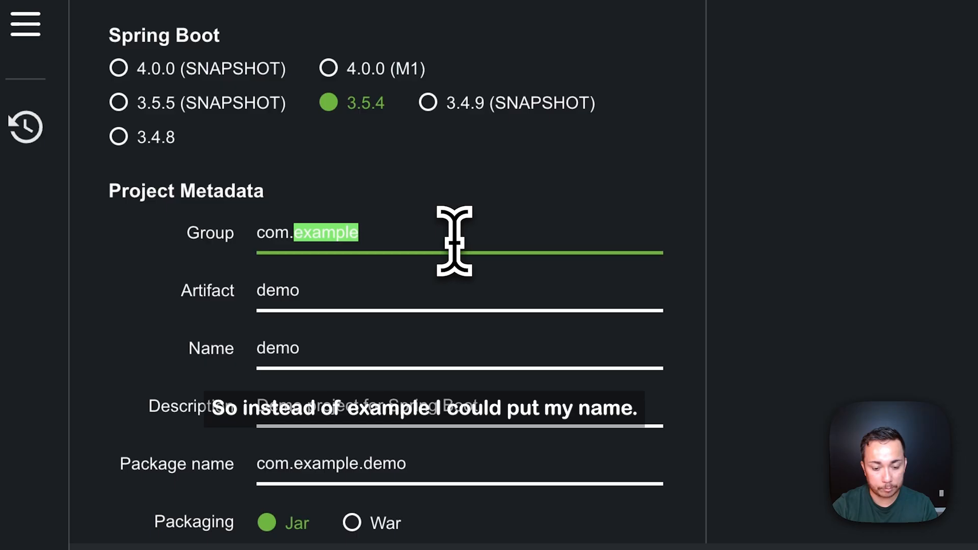
type("james")
double_click(346, 350)
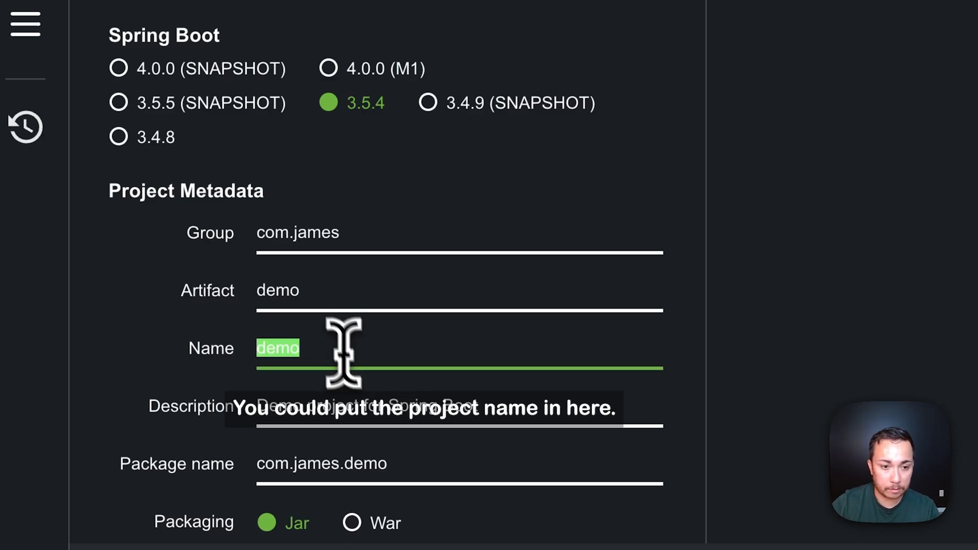
double_click(304, 289)
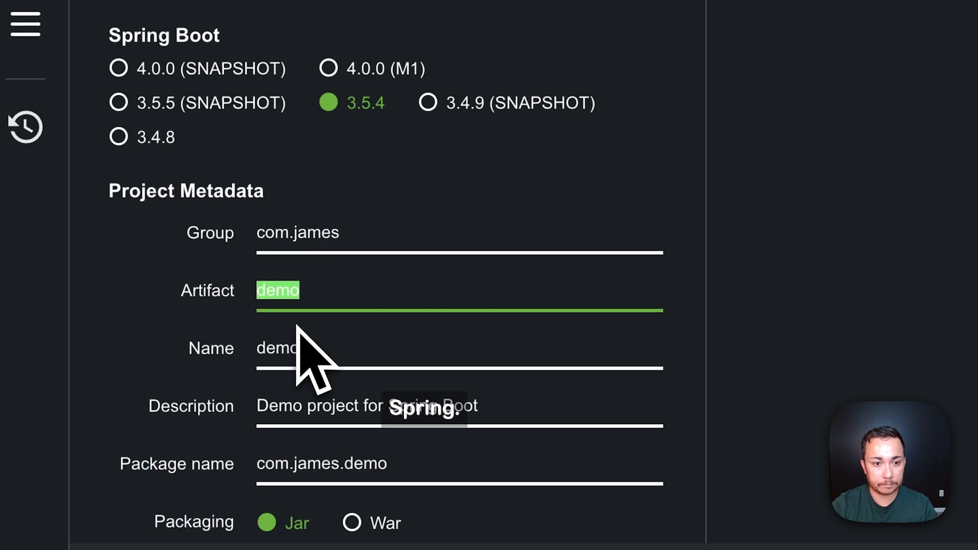
type("springInte")
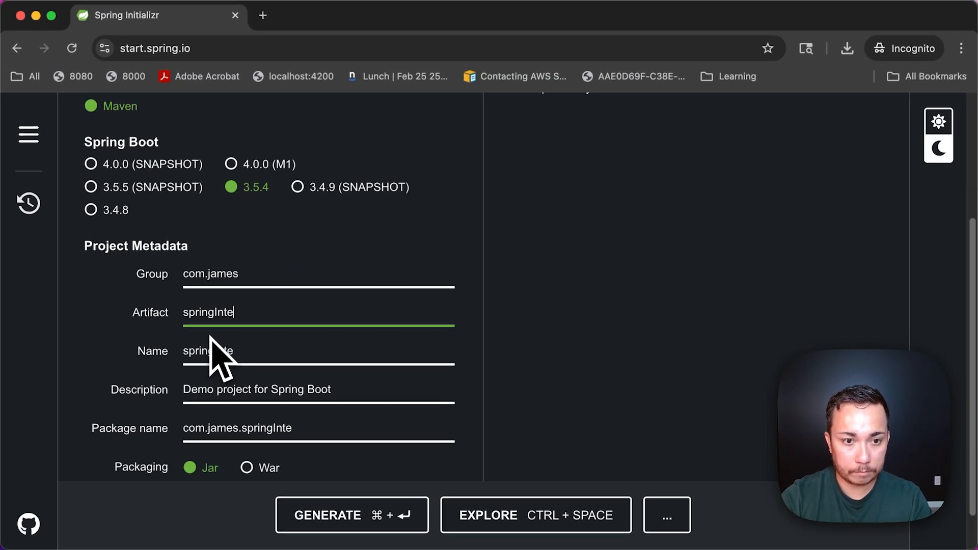
type("llik")
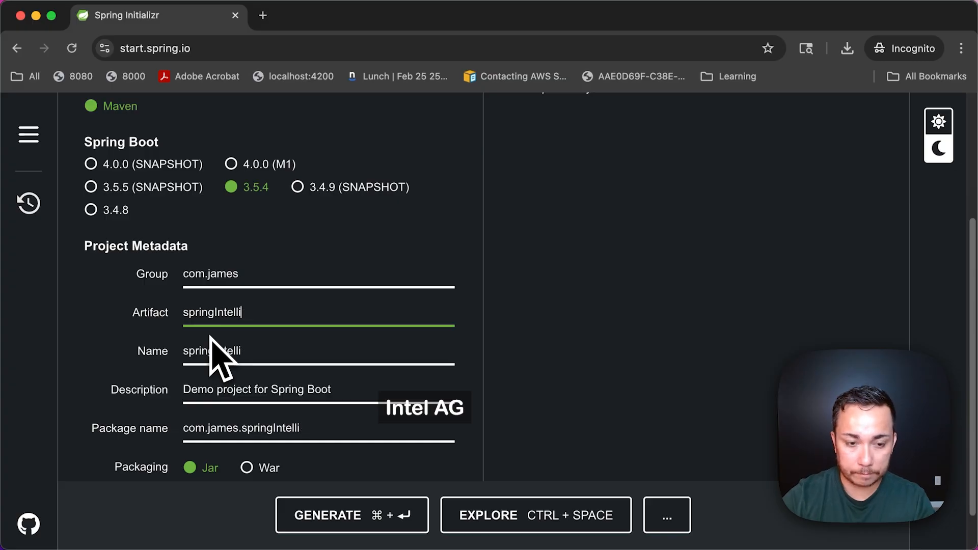
scroll(218, 343, "down", 1)
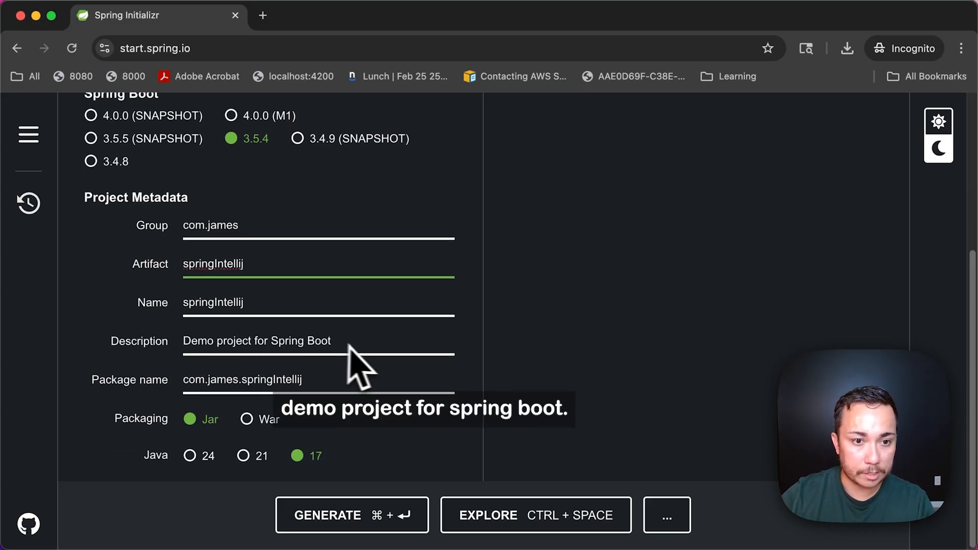
left_click(363, 344)
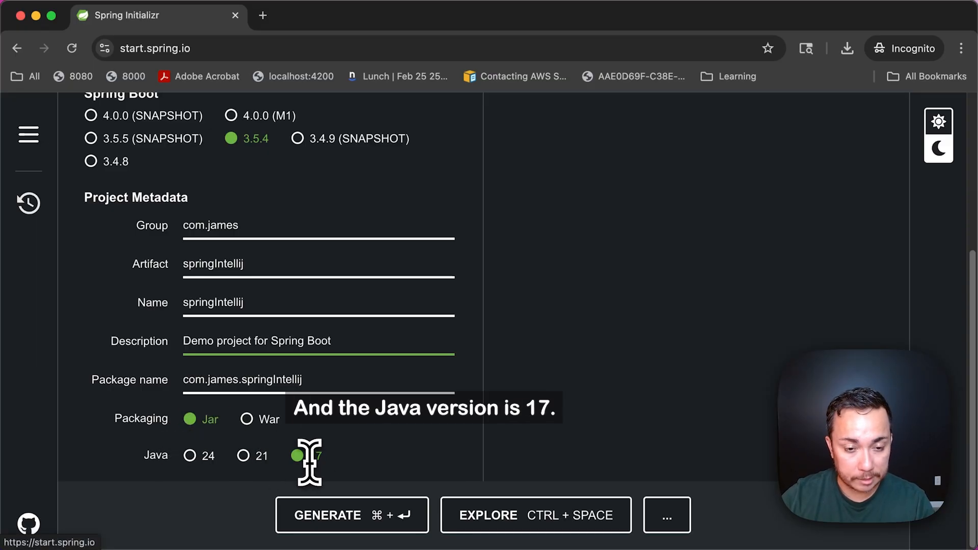
scroll(357, 451, "up", 1)
scroll(367, 447, "up", 1)
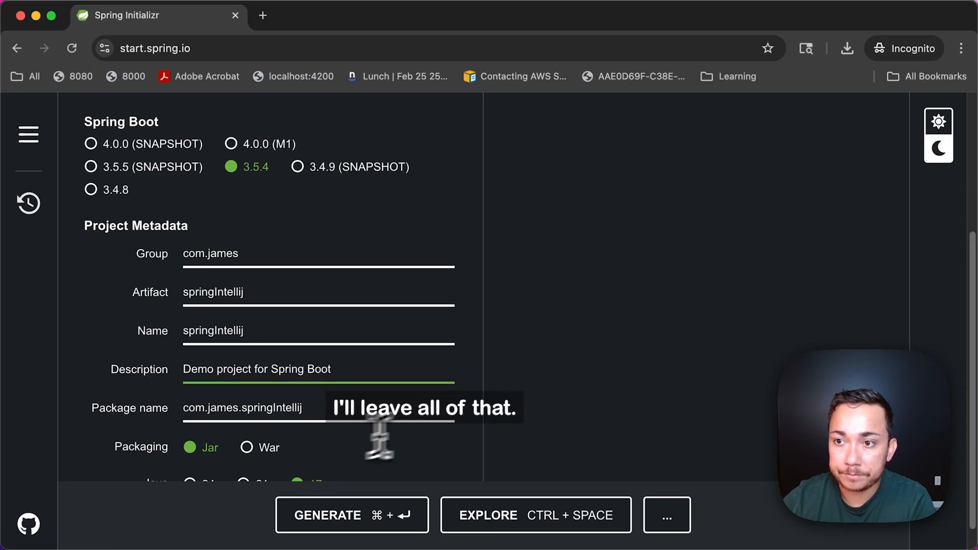
scroll(552, 380, "up", 1)
scroll(555, 376, "up", 3)
scroll(561, 367, "up", 2)
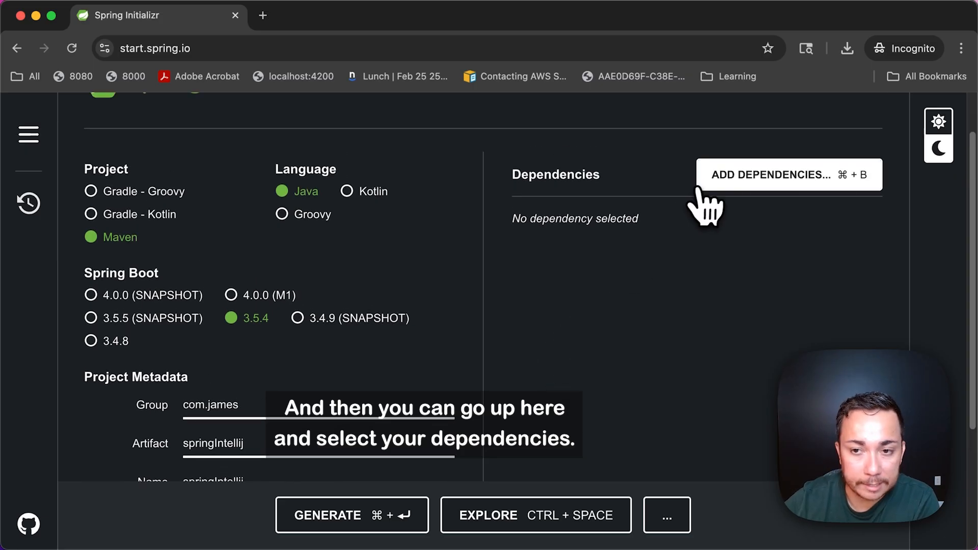
- Add the Spring Web and Spring Boot DevTools dependencies
left_click(734, 182)
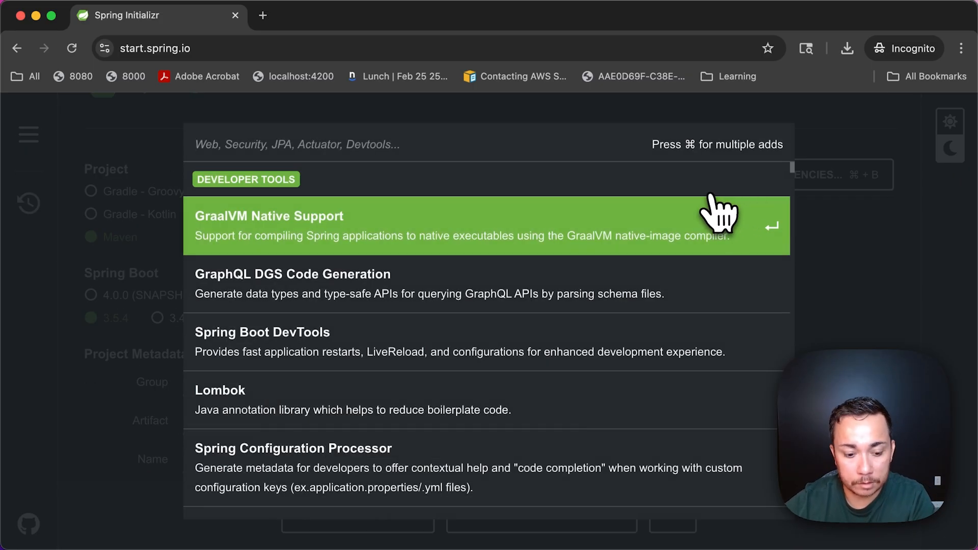
type("sp")
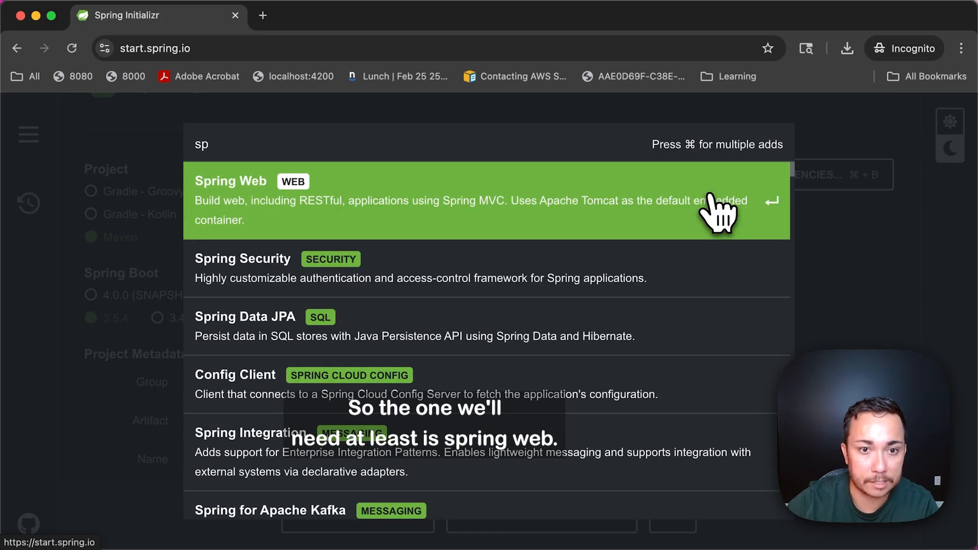
left_click(327, 204)
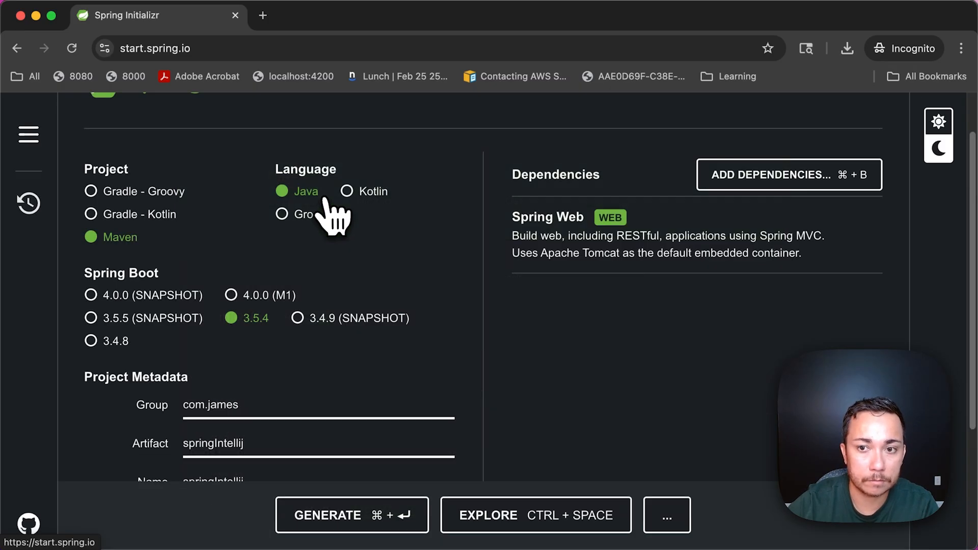
left_click(755, 182)
type("de")
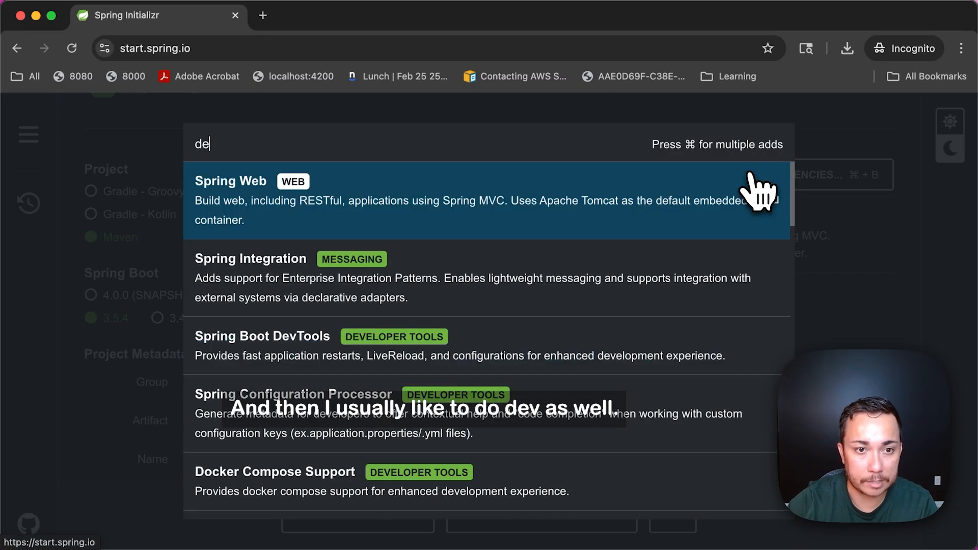
type("v")
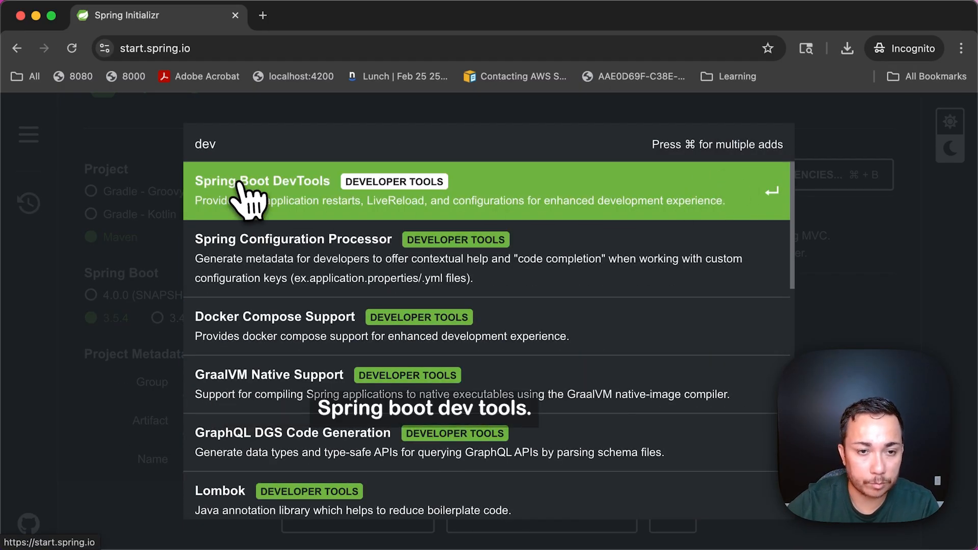
left_click(294, 206)
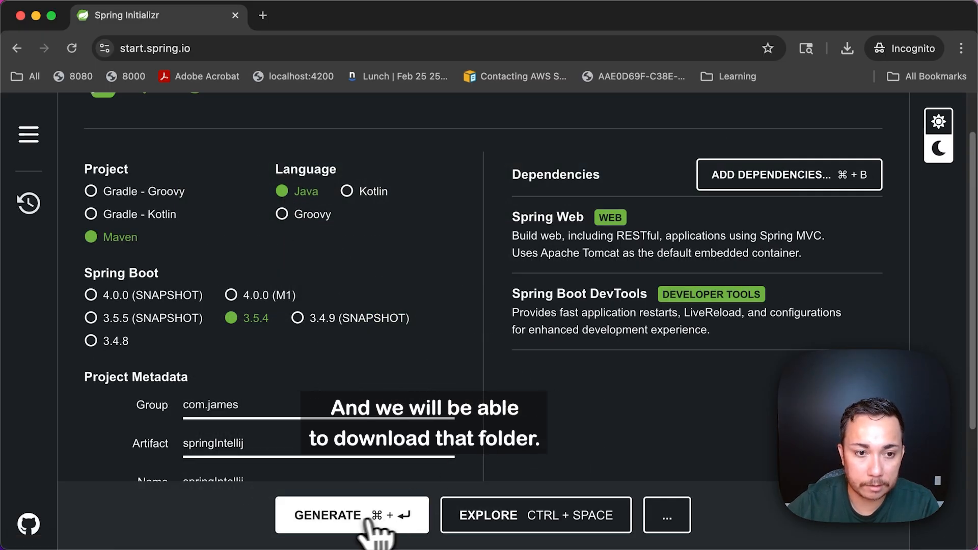
- Generate the springIntellij project and save it to Downloads
left_click(327, 519)
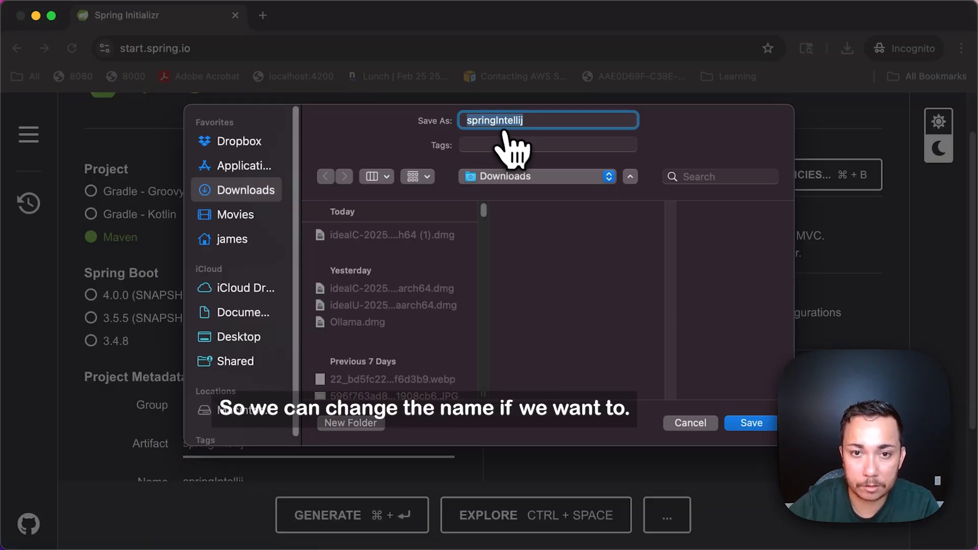
left_click(749, 422)
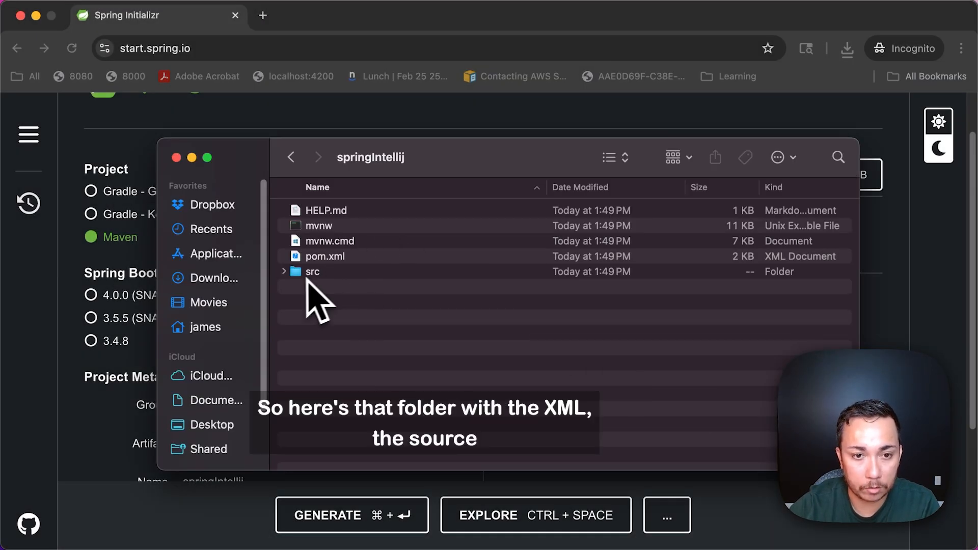
- Expand src, main and resources to reveal application.properties, static and templates
left_click(284, 272)
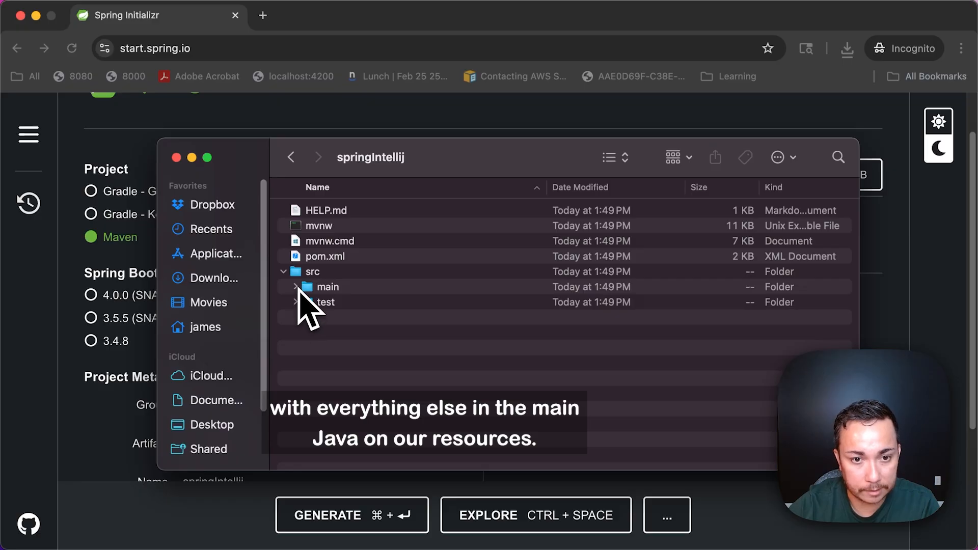
left_click(297, 287)
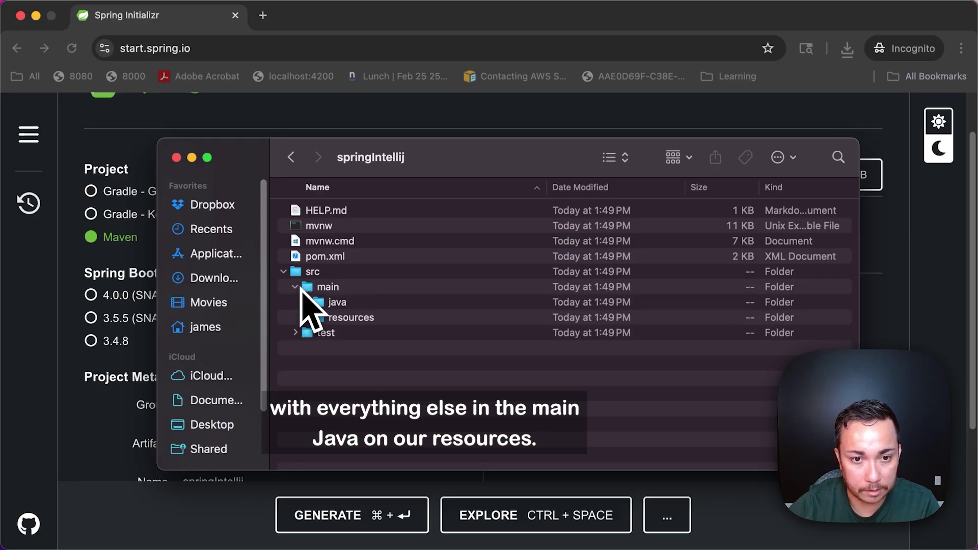
left_click(308, 317)
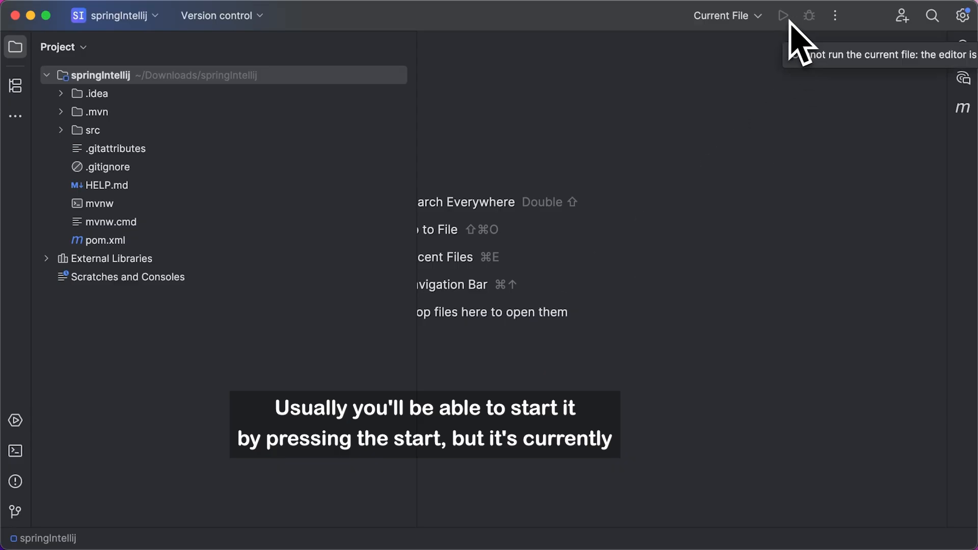
- Check the run configurations, then expand src/main/java/com.james.springIntellij and open SpringIntellijApplication.java
left_click(761, 17)
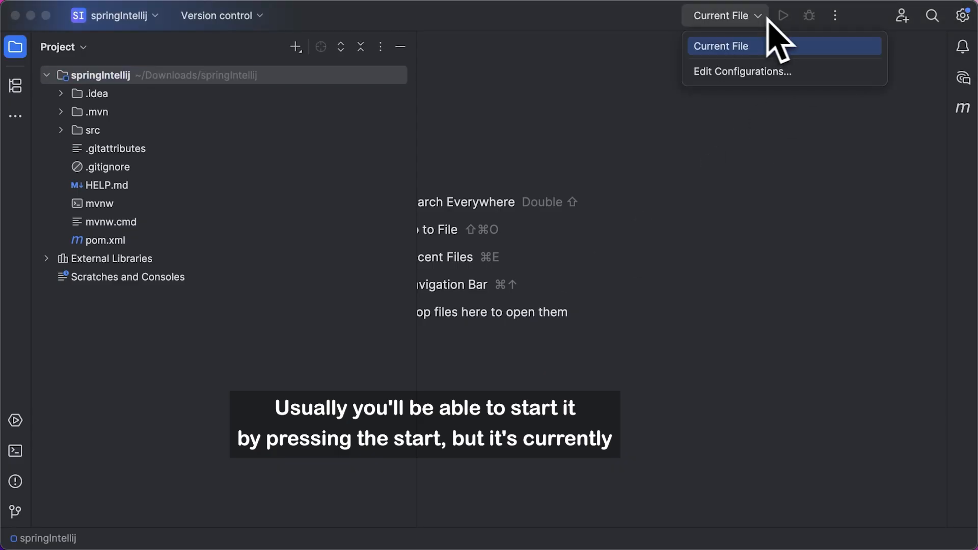
left_click(536, 141)
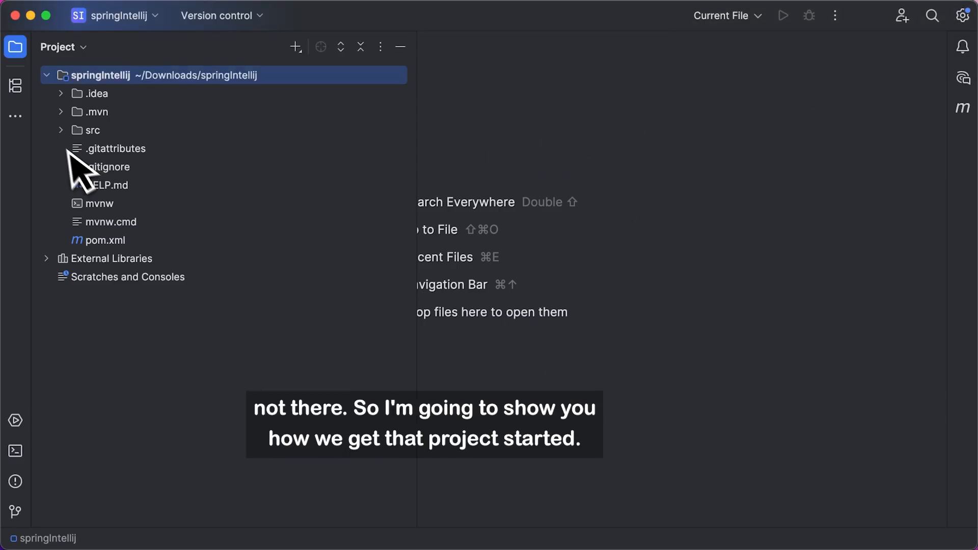
left_click(61, 132)
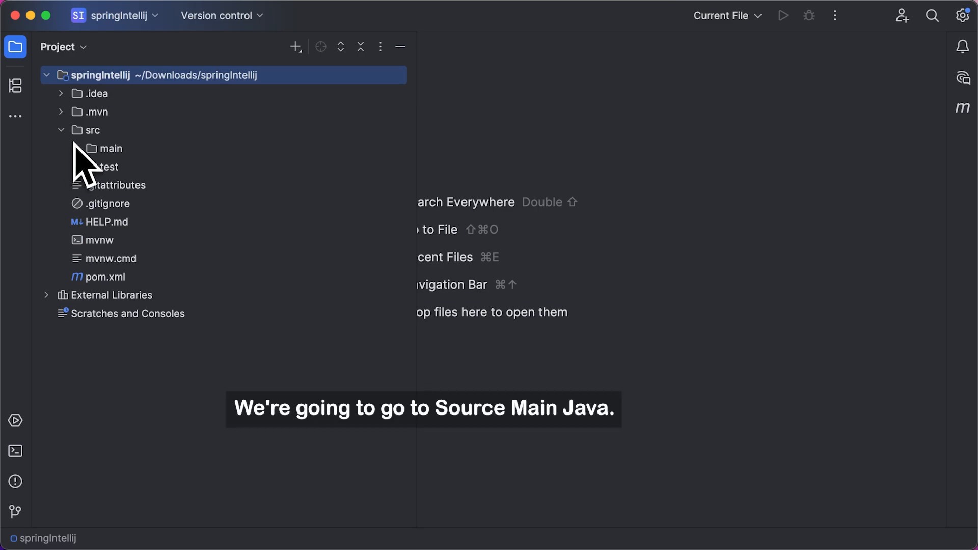
left_click(76, 149)
left_click(90, 167)
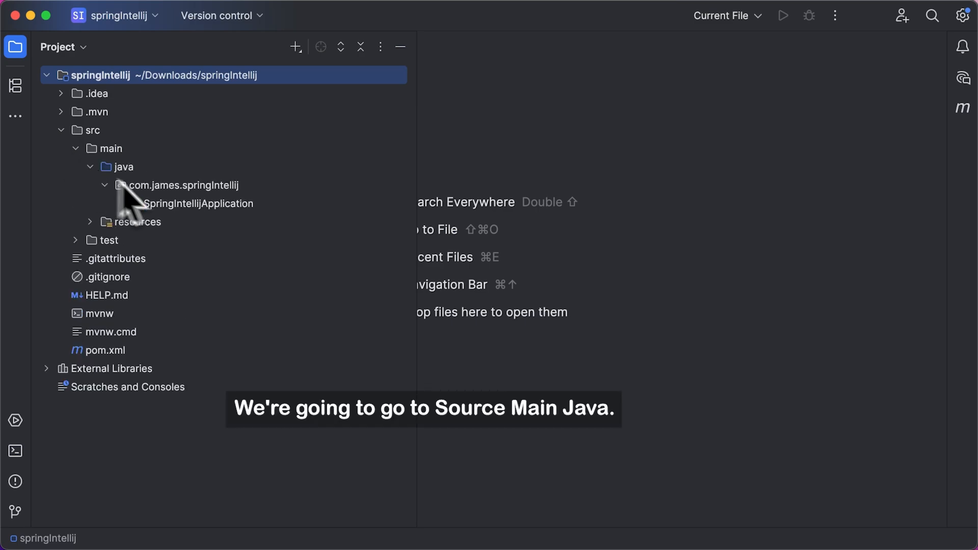
left_click(174, 205)
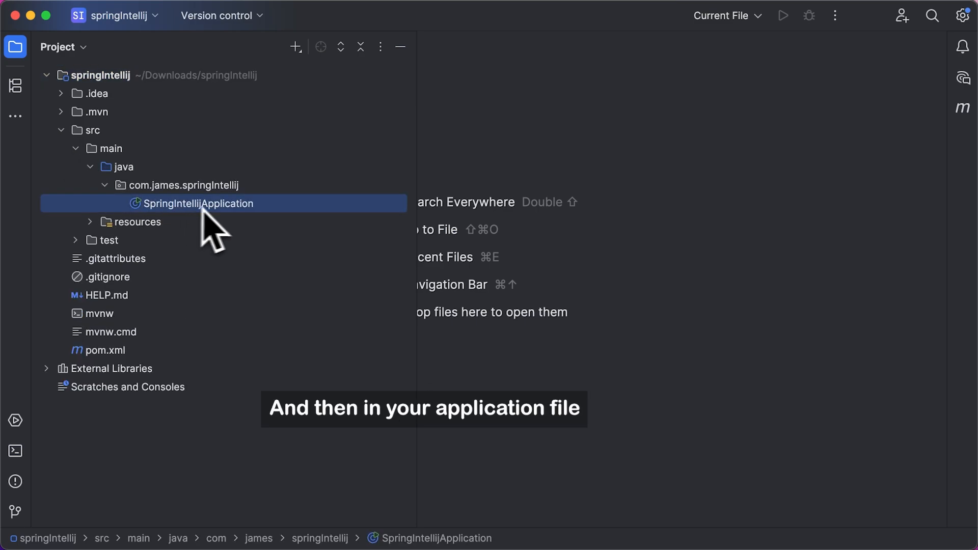
double_click(224, 206)
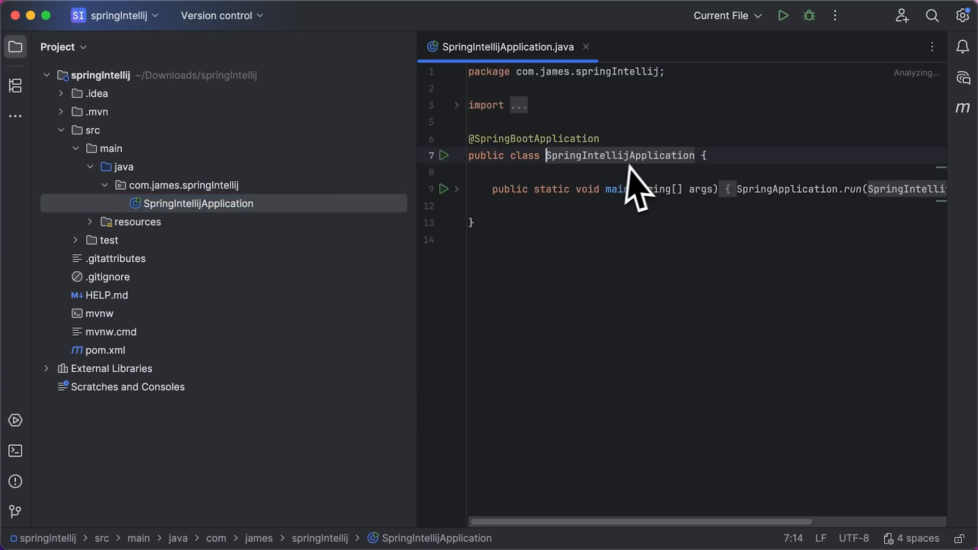
- Run SpringIntellijApplication.main() from the gutter and highlight the console line confirming startup on port 8080
left_click(444, 157)
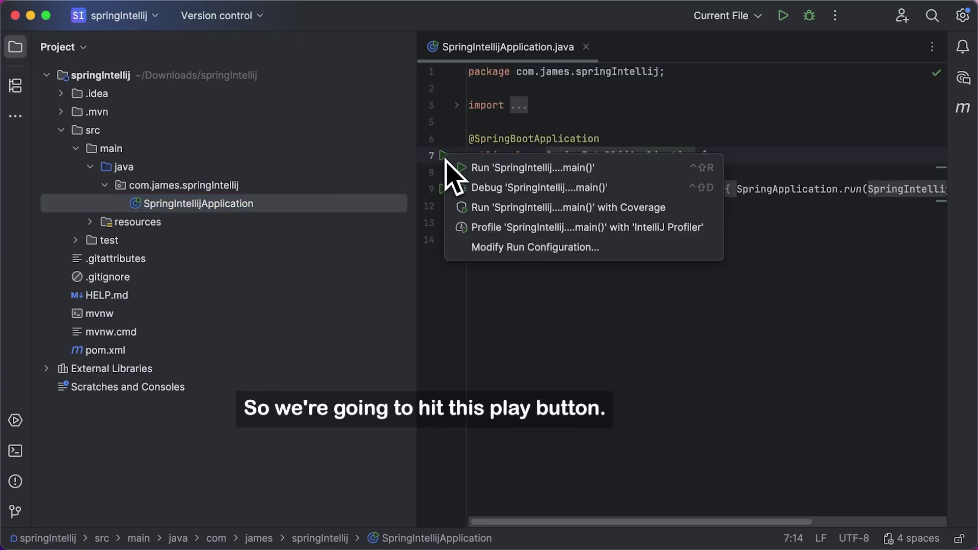
left_click(484, 168)
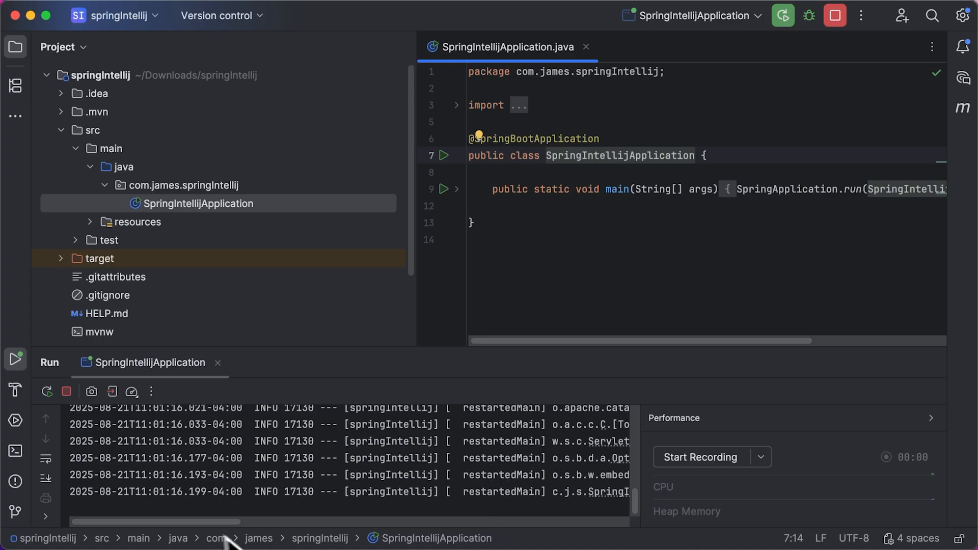
left_click_drag(203, 522, 372, 524)
left_click_drag(157, 491, 257, 498)
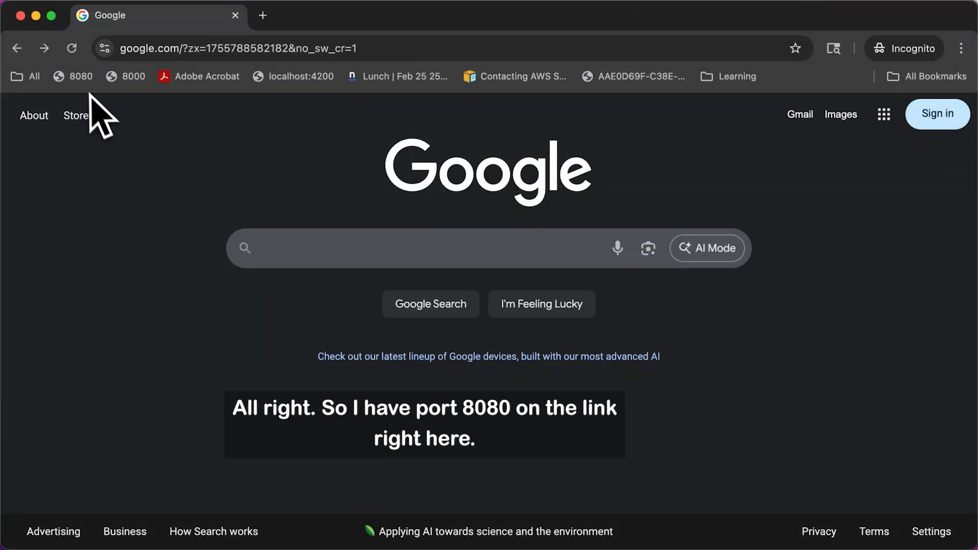
- Load localhost:8080 via the 8080 bookmark, which shows a Whitelabel Error Page
left_click(76, 76)
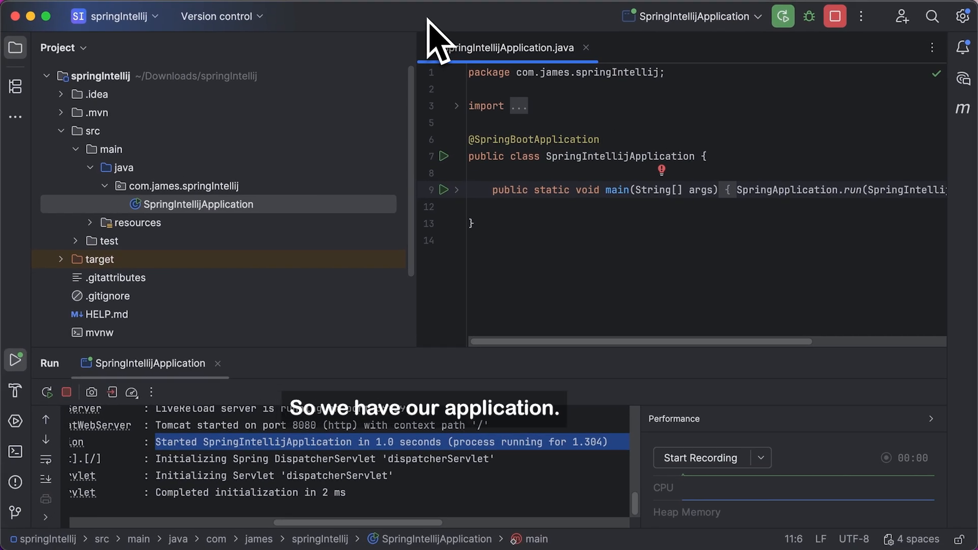
left_click(600, 263)
left_click(496, 136)
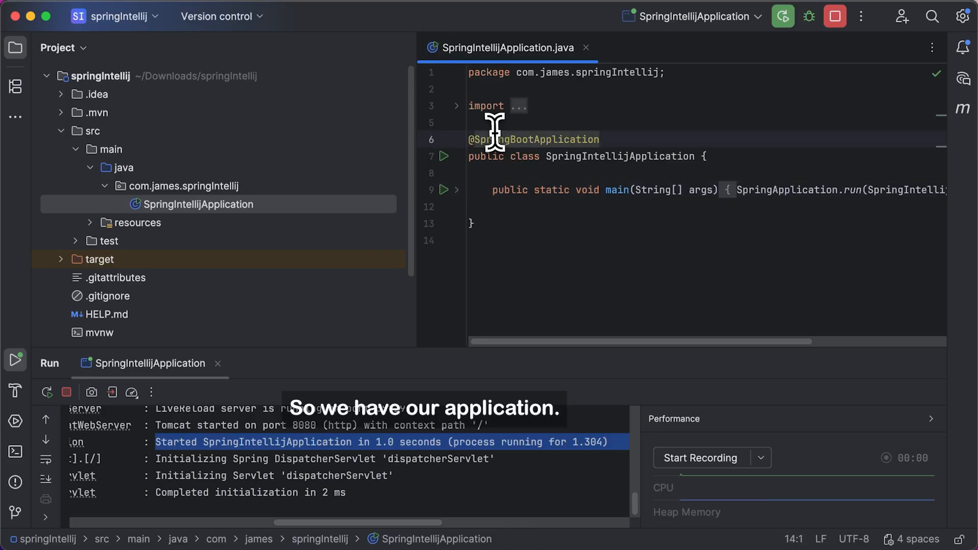
key("alt+Return")
left_click(529, 123)
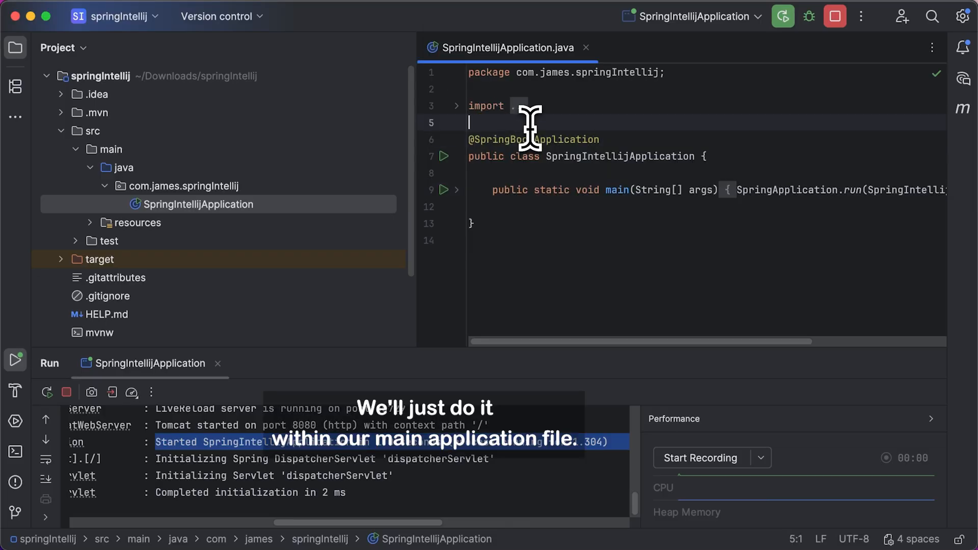
key("Return")
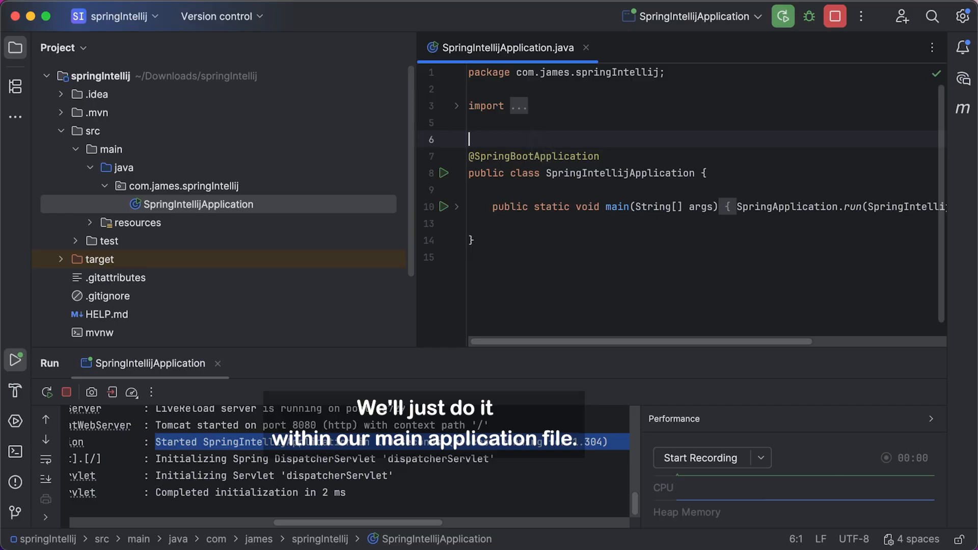
type("@Rest")
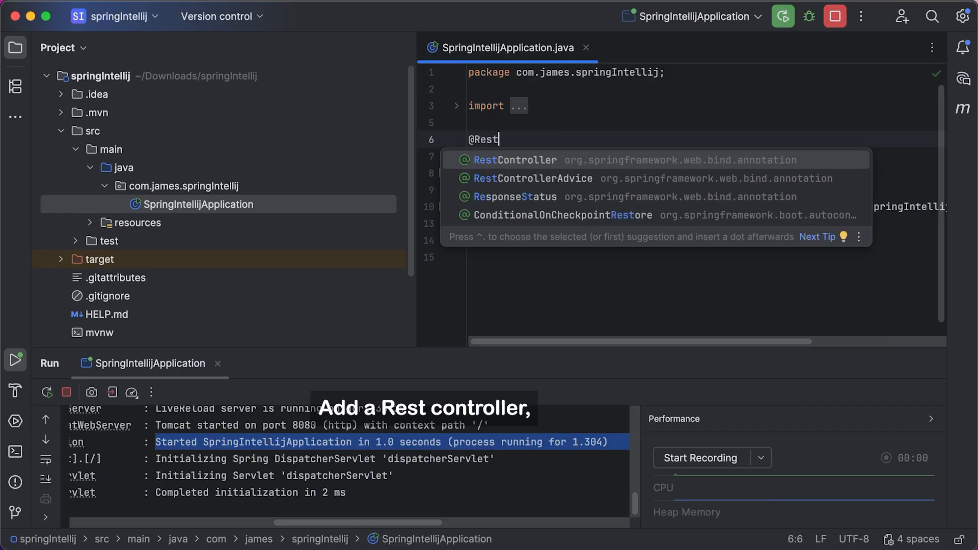
key("Return")
left_click(569, 240)
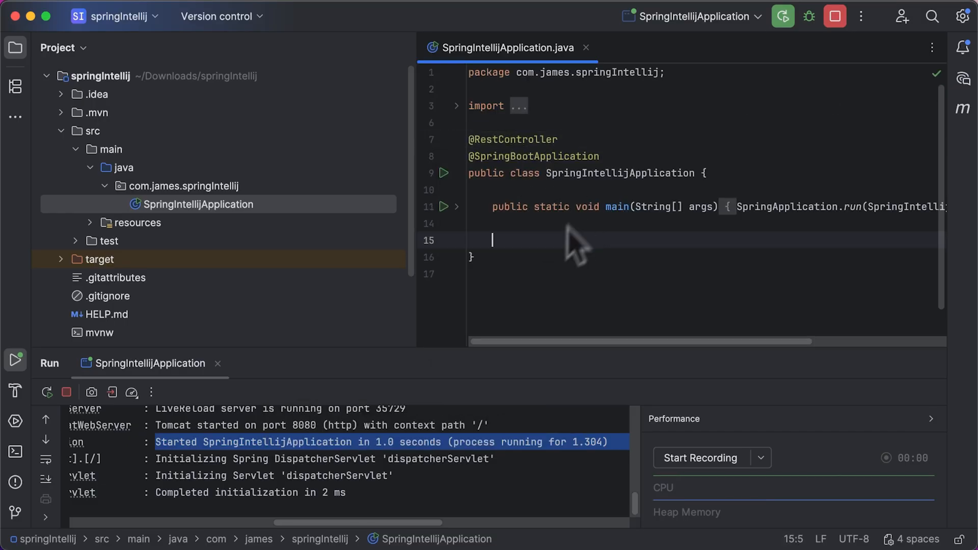
type("@Request")
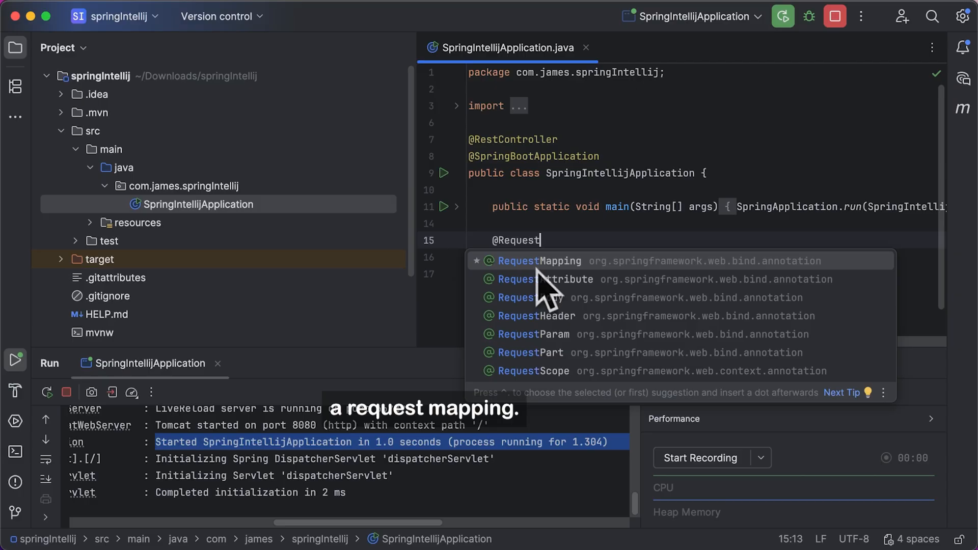
key("Return")
key("Return")
type("pub")
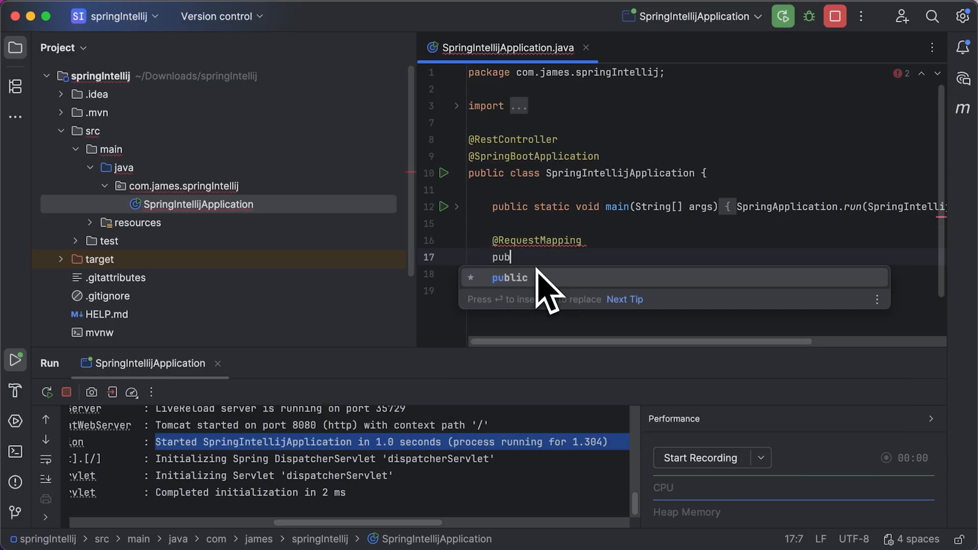
type("lic String ")
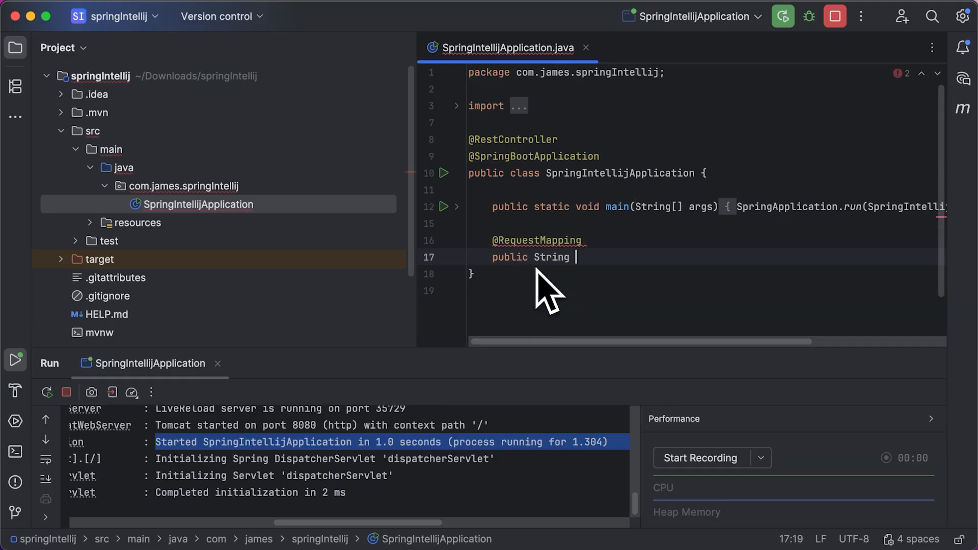
type("hello() ")
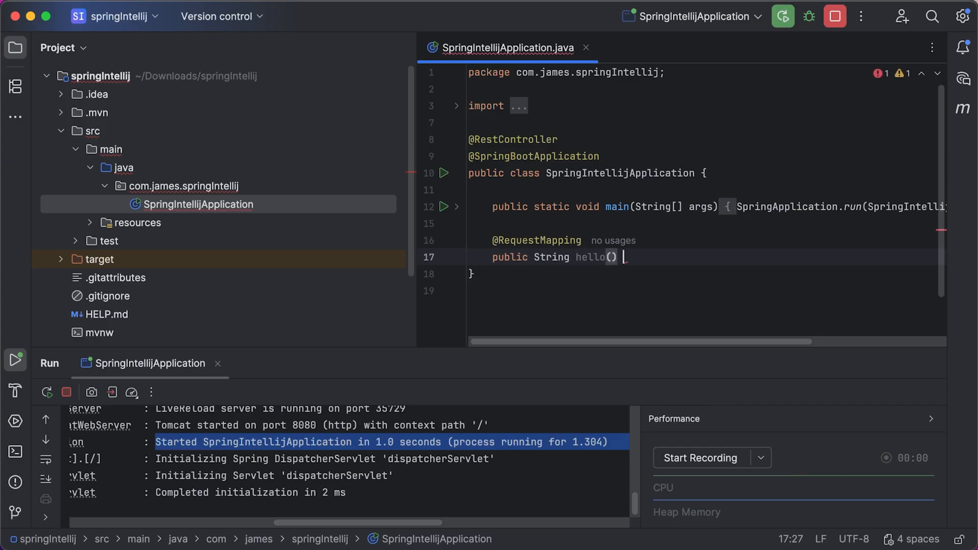
type("{")
key("Return")
type("retu")
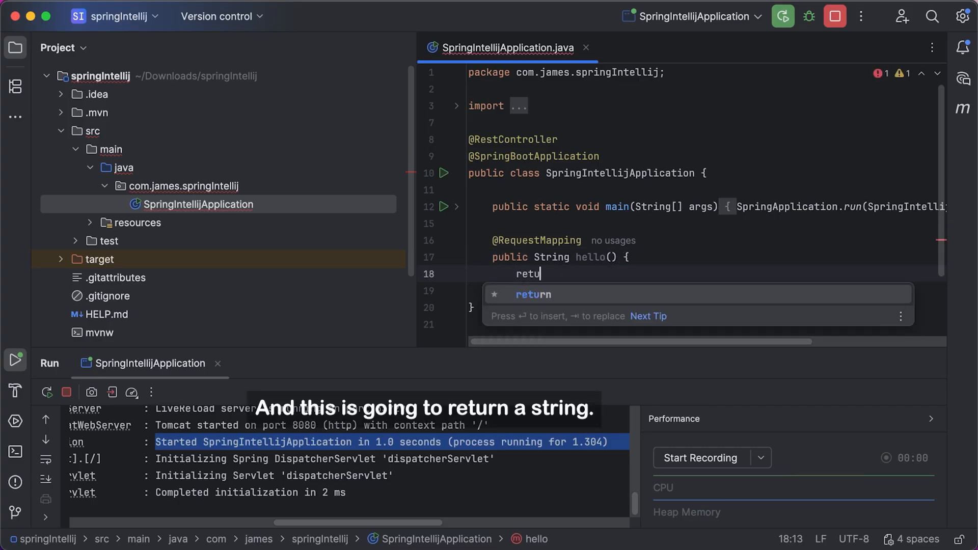
type("rn")
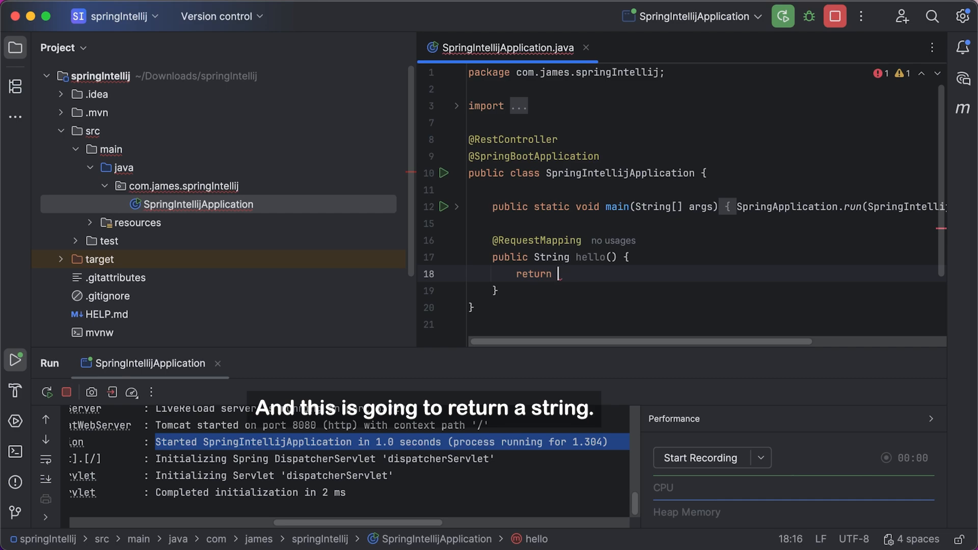
type("\"Hellow Wo")
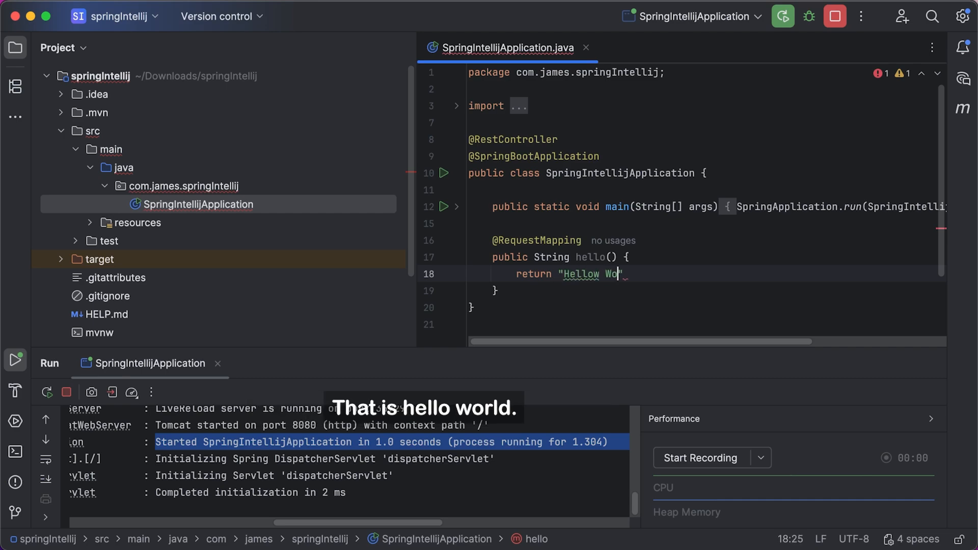
type("!\"")
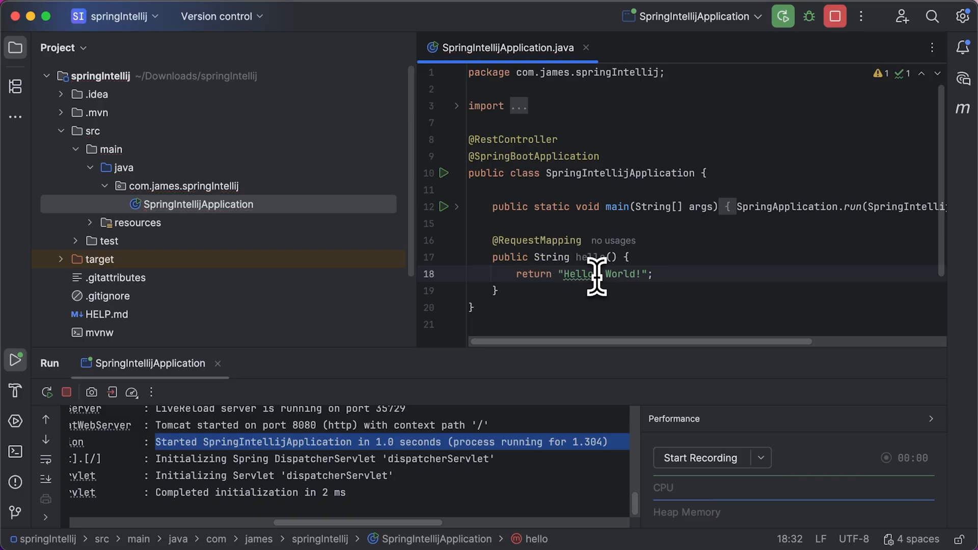
key("BackSpace")
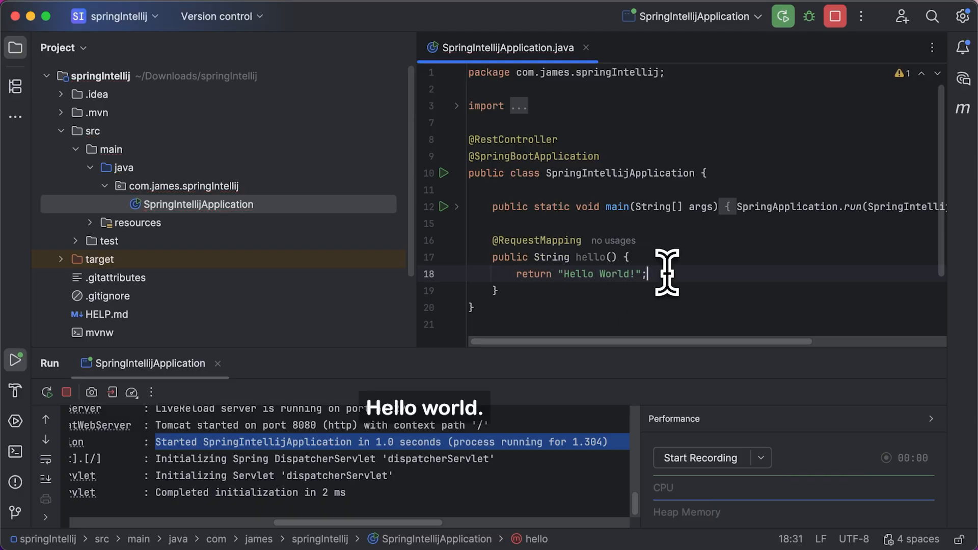
- Restart the application via Rerun, choosing Stop and Rerun
left_click(783, 17)
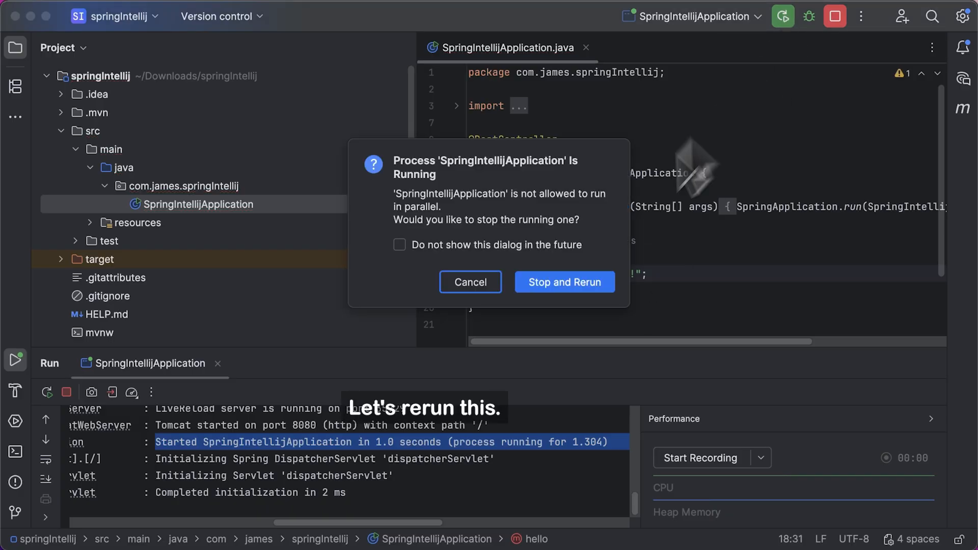
left_click(569, 282)
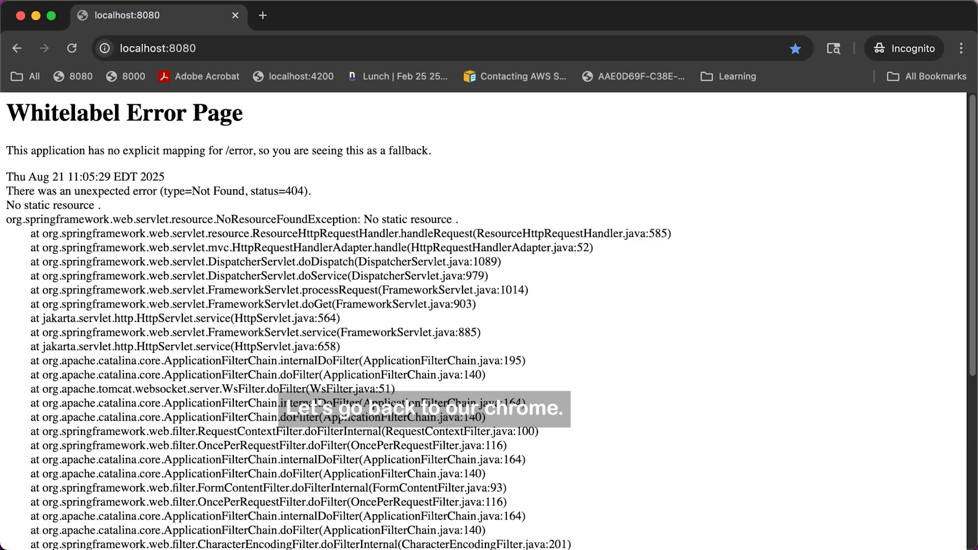
- Reload the localhost:8080 tab so it now shows "Hello World!"
left_click(75, 51)
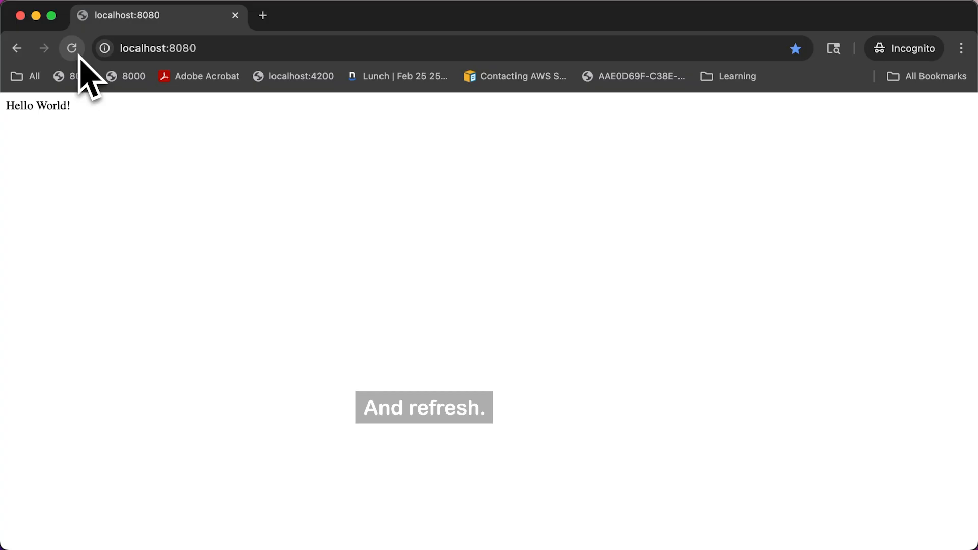